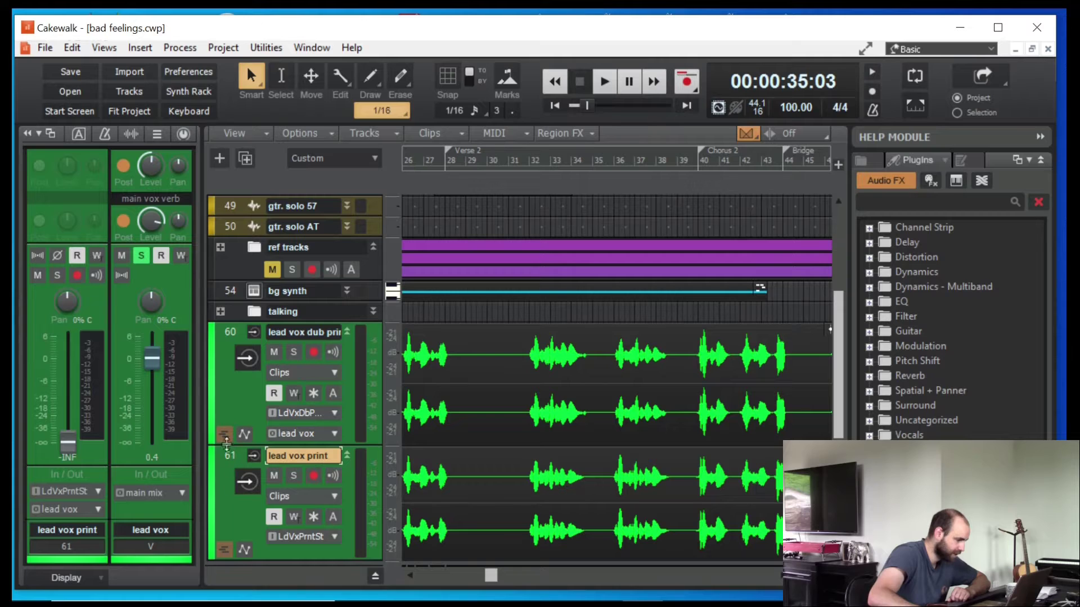
- Select the lead vox print and lead vox dub print tracks in turn and play the mix around the start of Verse 1
{"action": "left_click", "coordinate": [235, 454]}
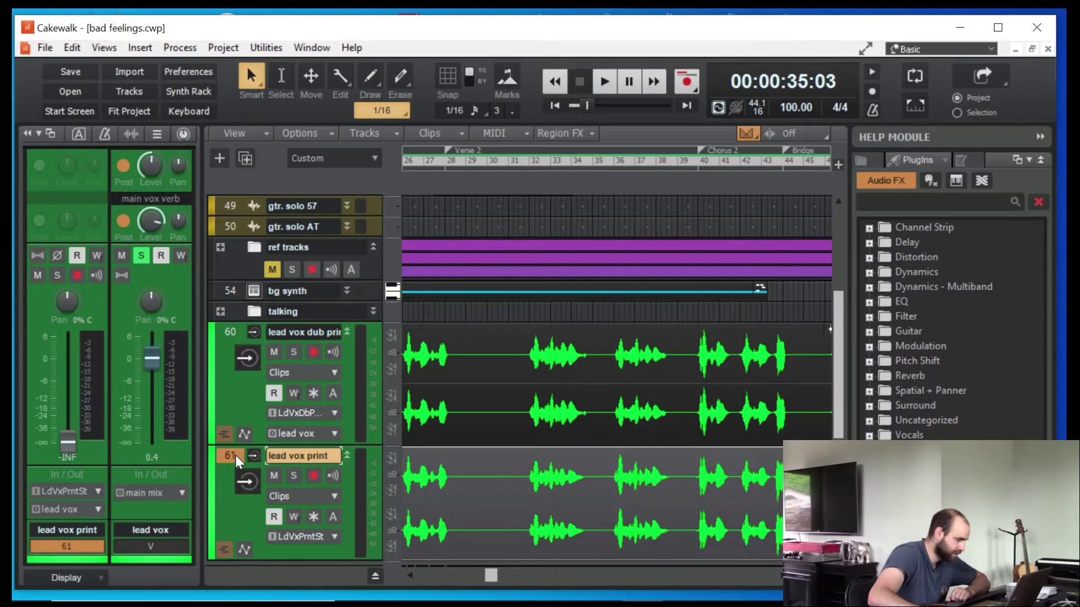
{"action": "left_click", "coordinate": [227, 329]}
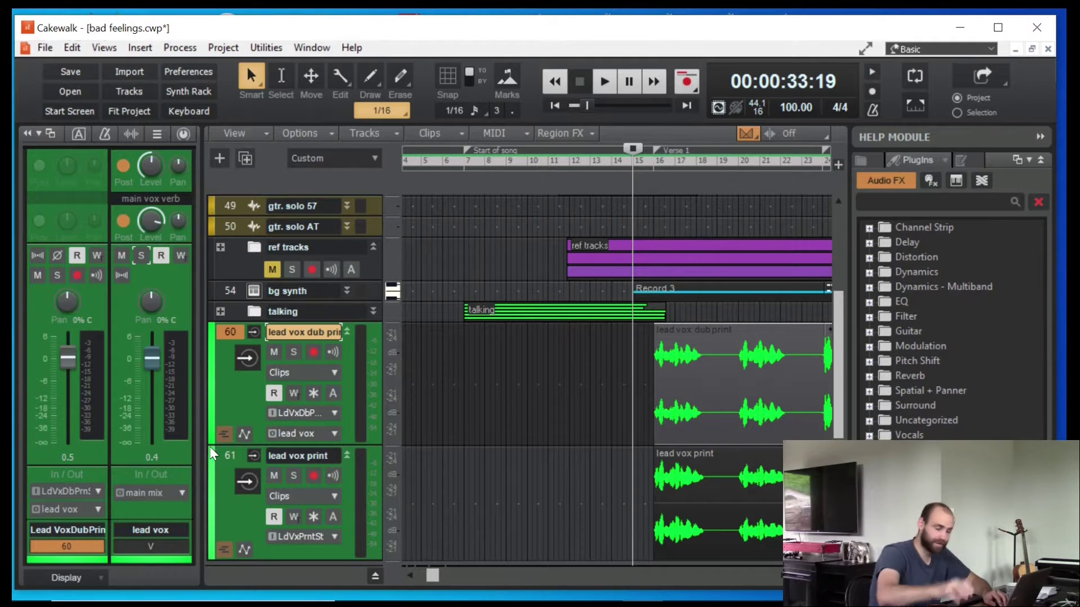
{"action": "left_click", "coordinate": [227, 333]}
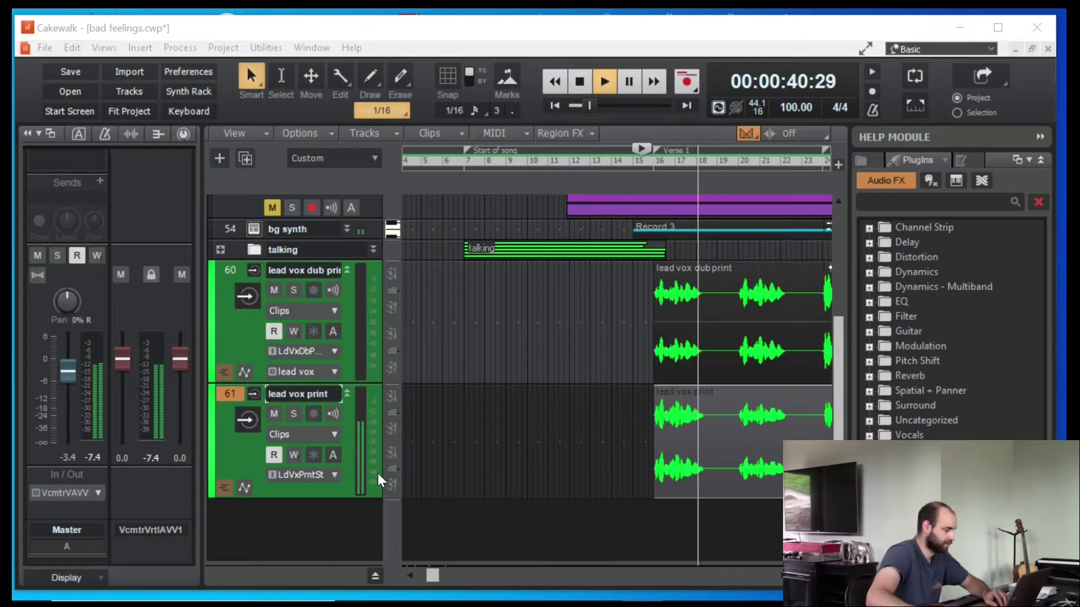
{"action": "key", "text": "space"}
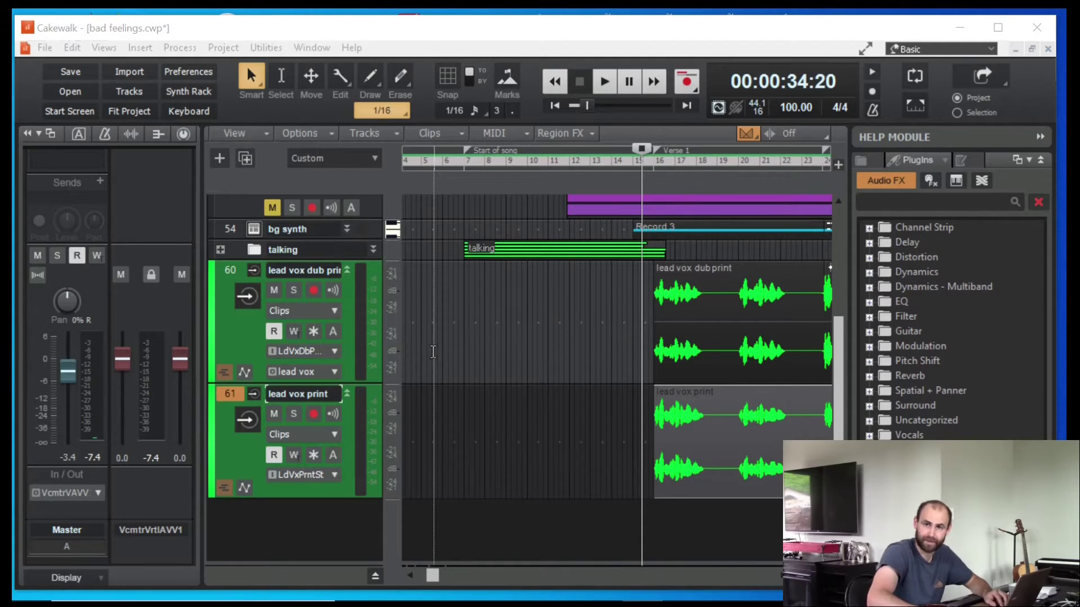
{"action": "key", "text": "space"}
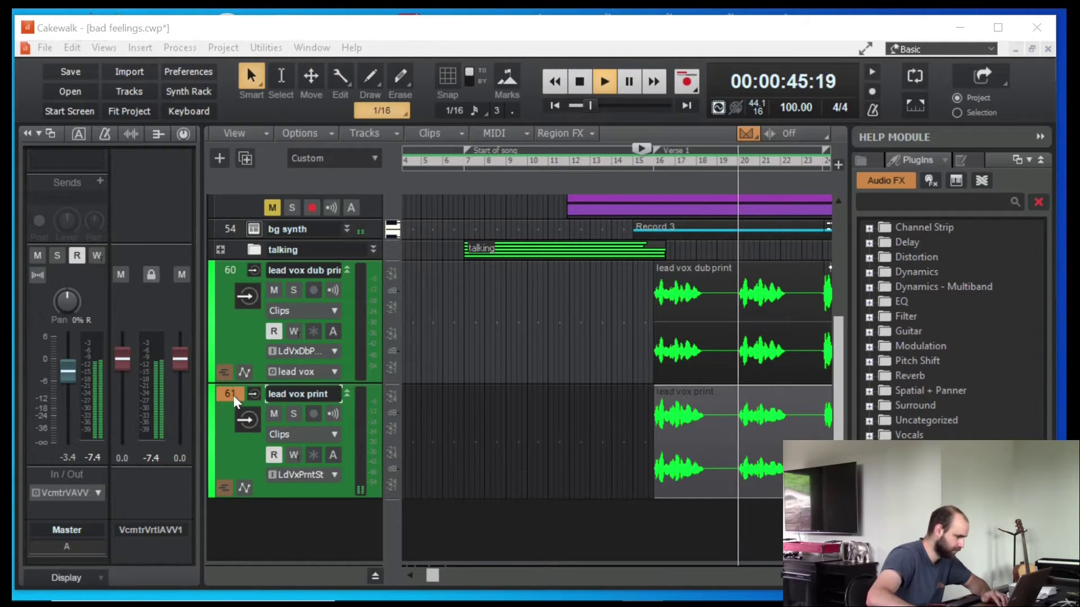
- Compare the two lead vocal tracks during playback, examine the effects on lead vox print, and stop playback
{"action": "left_click", "coordinate": [230, 270]}
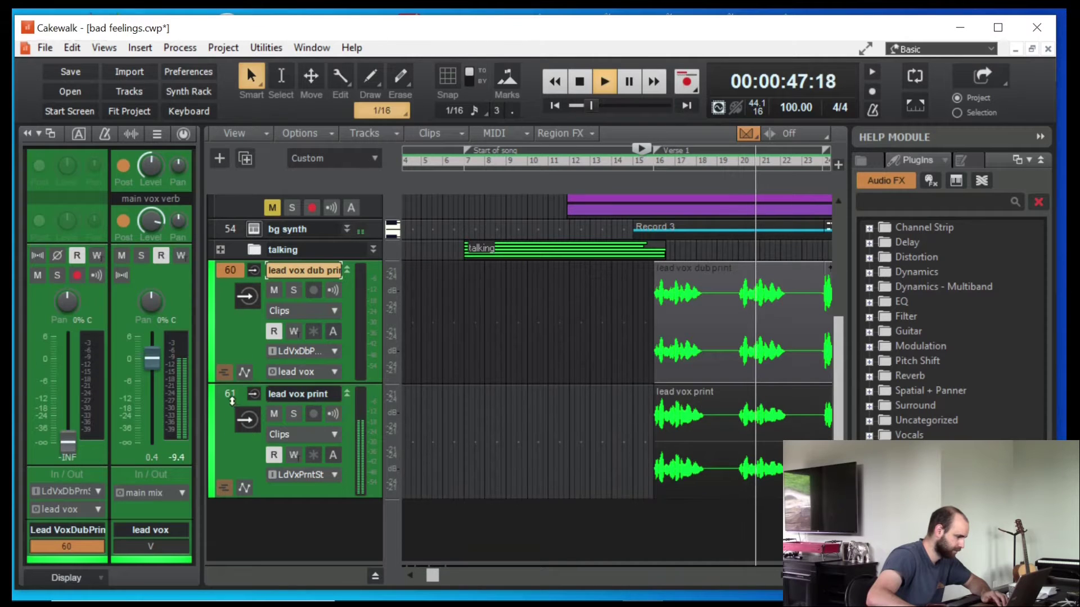
{"action": "left_click", "coordinate": [229, 394], "text": "ctrl"}
{"action": "left_click", "coordinate": [228, 396]}
{"action": "scroll", "coordinate": [66, 237], "scroll_direction": "up", "scroll_amount": 5}
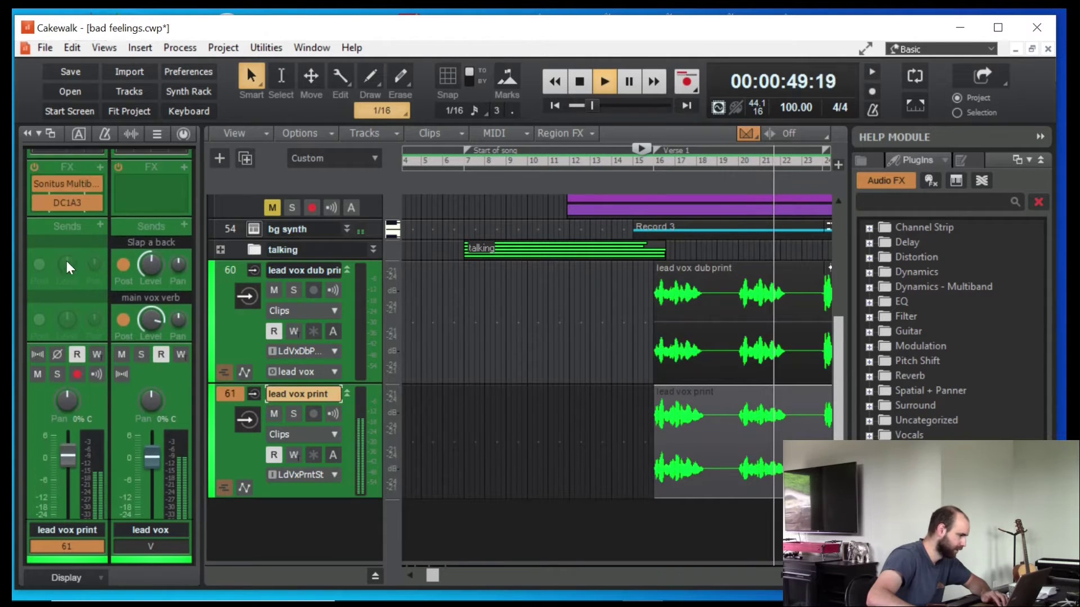
{"action": "scroll", "coordinate": [65, 267], "scroll_direction": "down", "scroll_amount": 1}
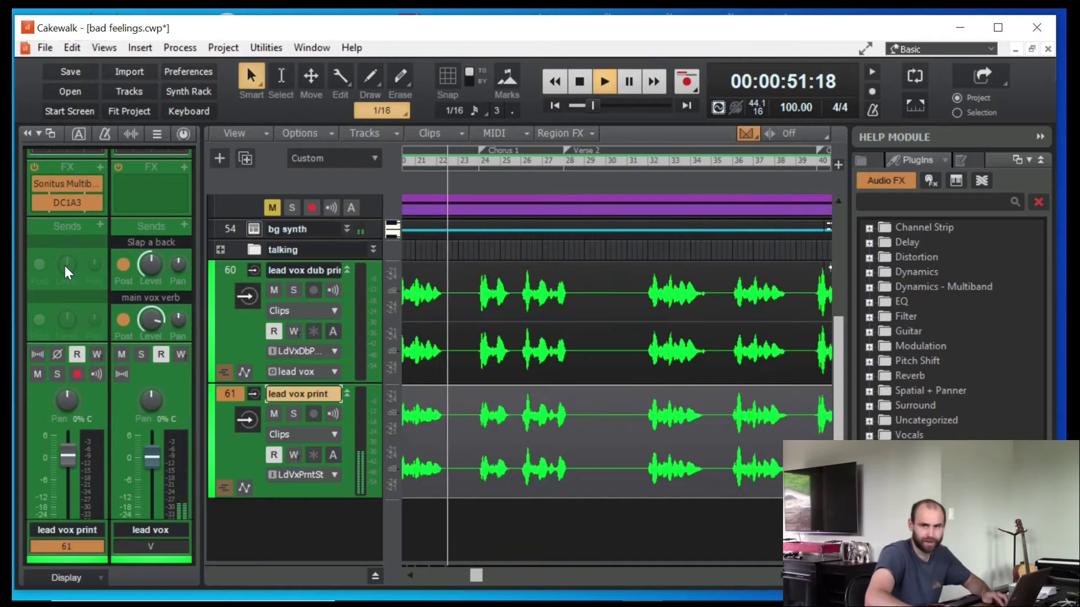
{"action": "scroll", "coordinate": [65, 266], "scroll_direction": "up", "scroll_amount": 1}
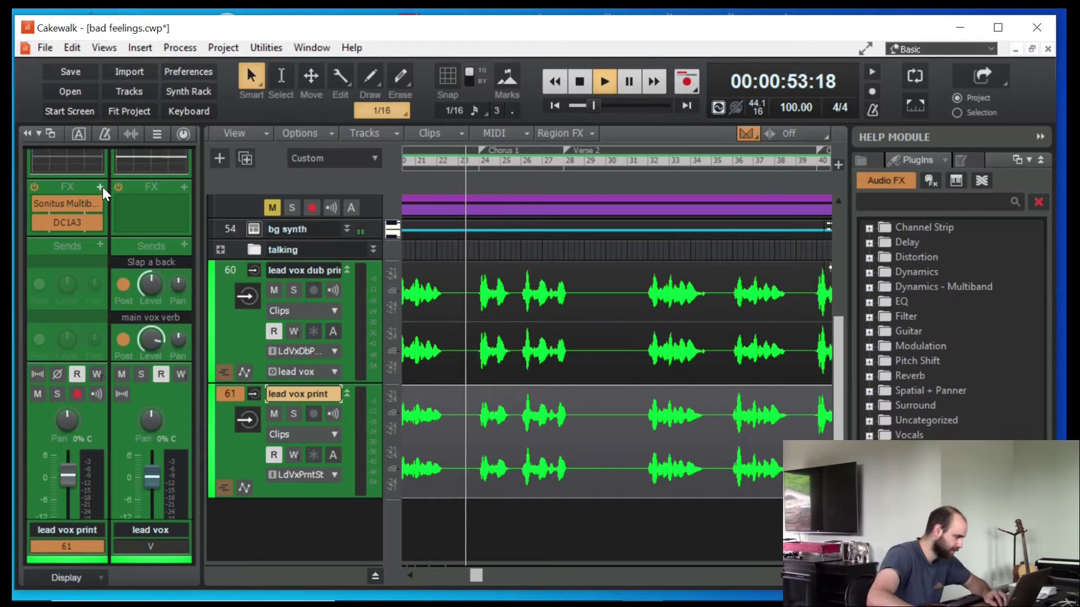
{"action": "key", "text": "space"}
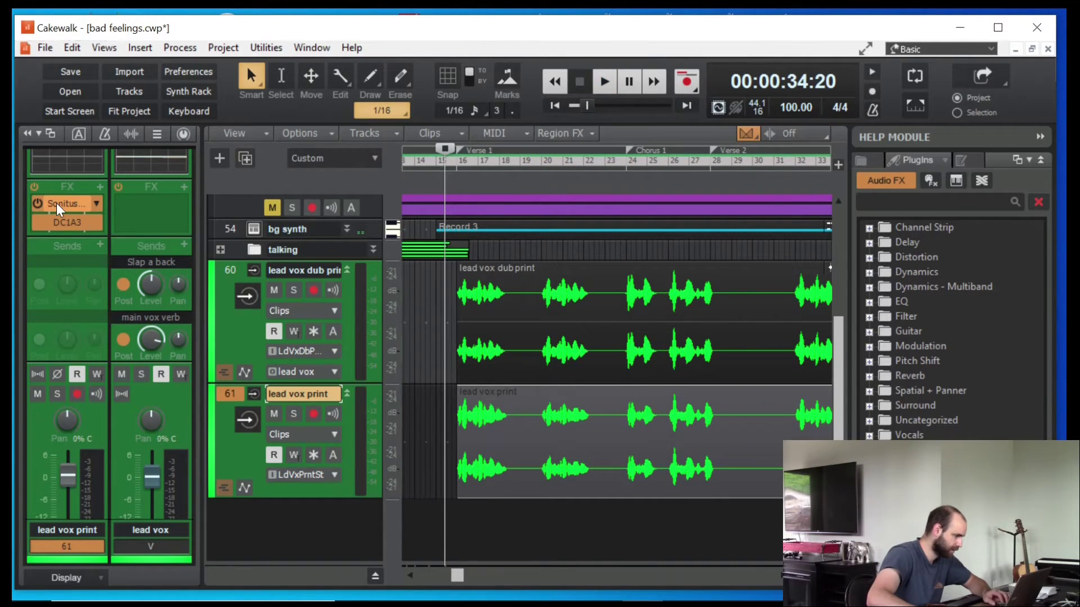
- Open the Sonitus Multiband effect on lead vox print, review its band settings and close it
{"action": "double_click", "coordinate": [57, 206]}
{"action": "left_click_drag", "start_coordinate": [210, 31], "coordinate": [483, 91]}
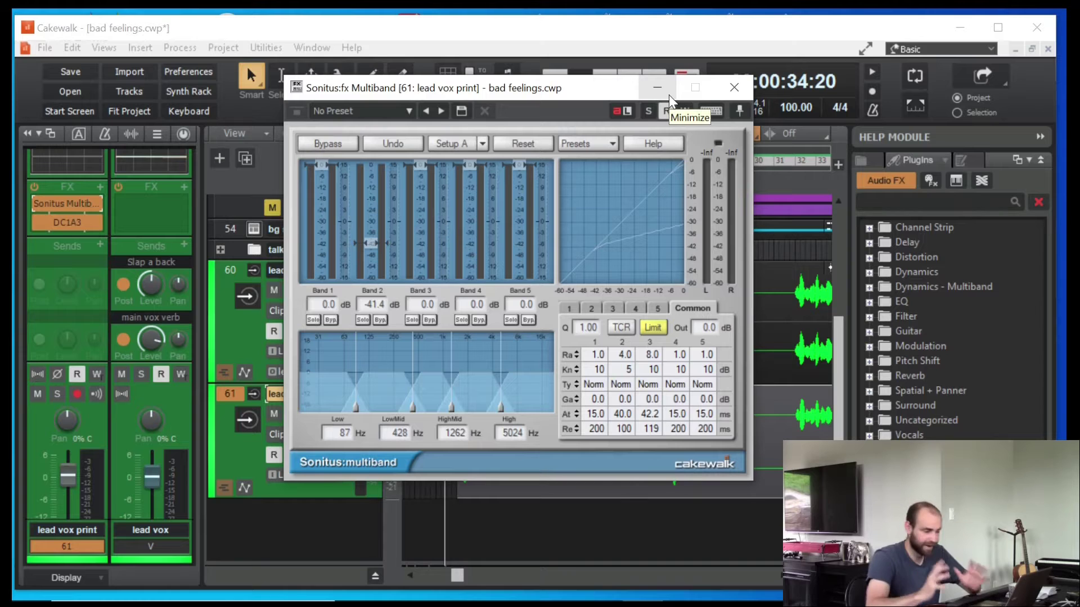
{"action": "left_click", "coordinate": [733, 88]}
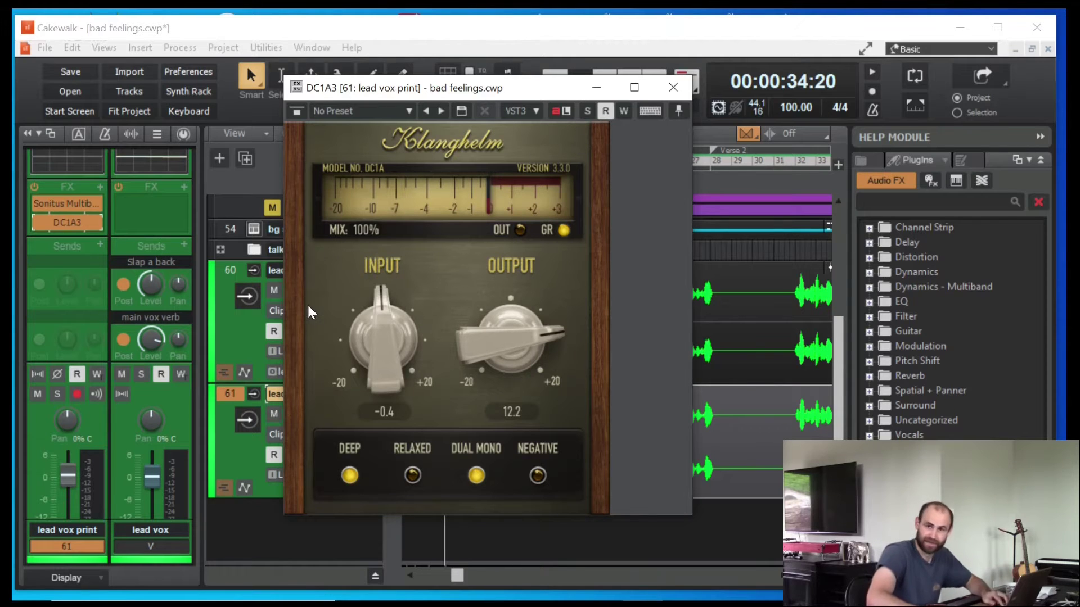
- Play the song to check the gain reduction of the DC1A3 compressor on lead vox print, and close the plug-in window
{"action": "key", "text": "space"}
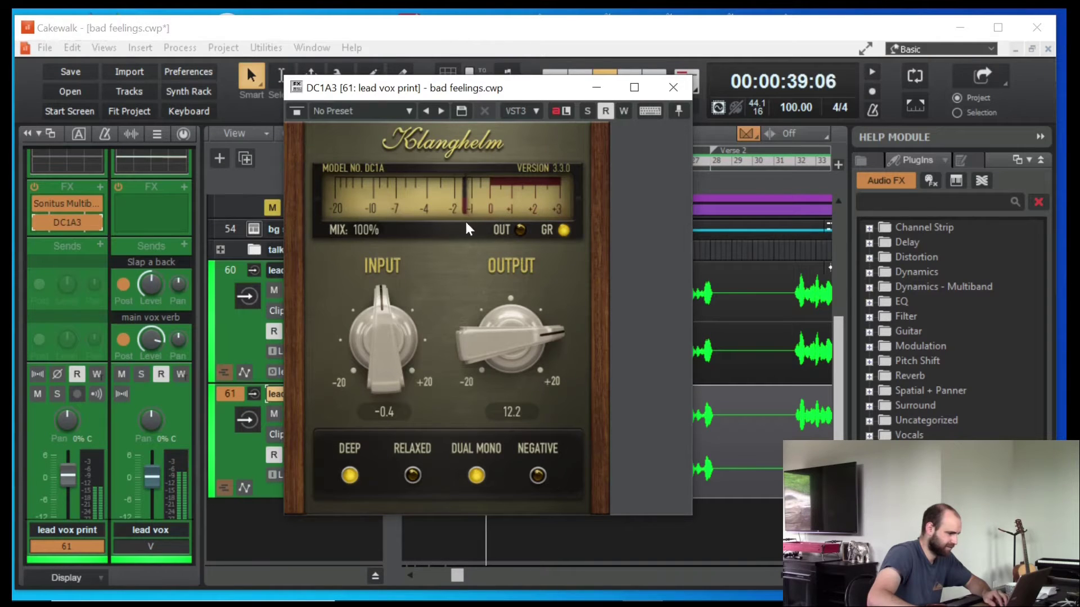
{"action": "key", "text": "space"}
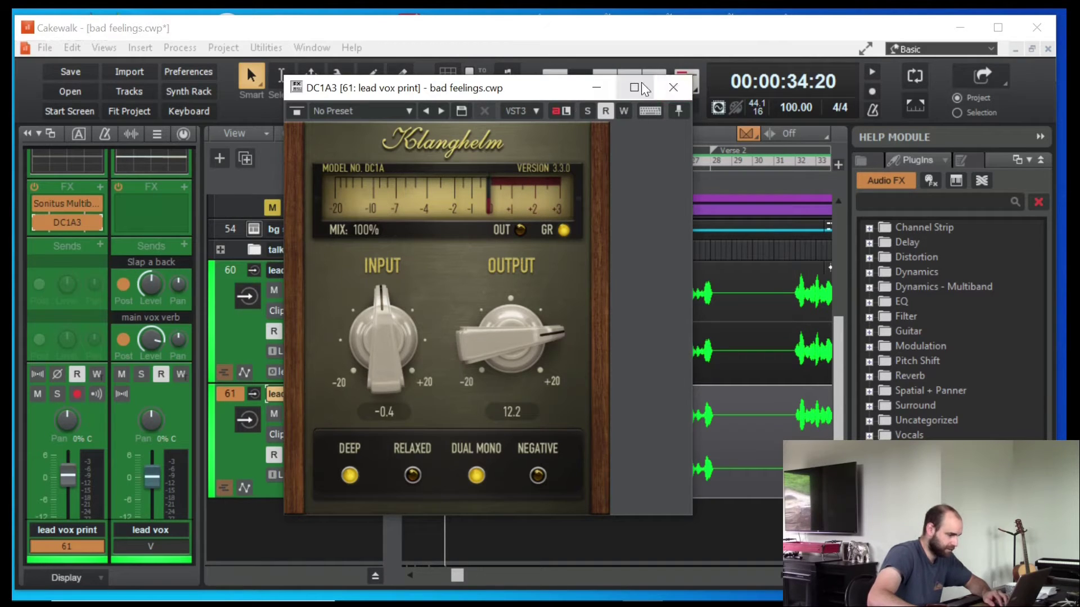
{"action": "left_click", "coordinate": [677, 91]}
- Move the playhead to the start of Verse 1, select the lead vox dub print track and start playback
{"action": "left_click", "coordinate": [454, 164]}
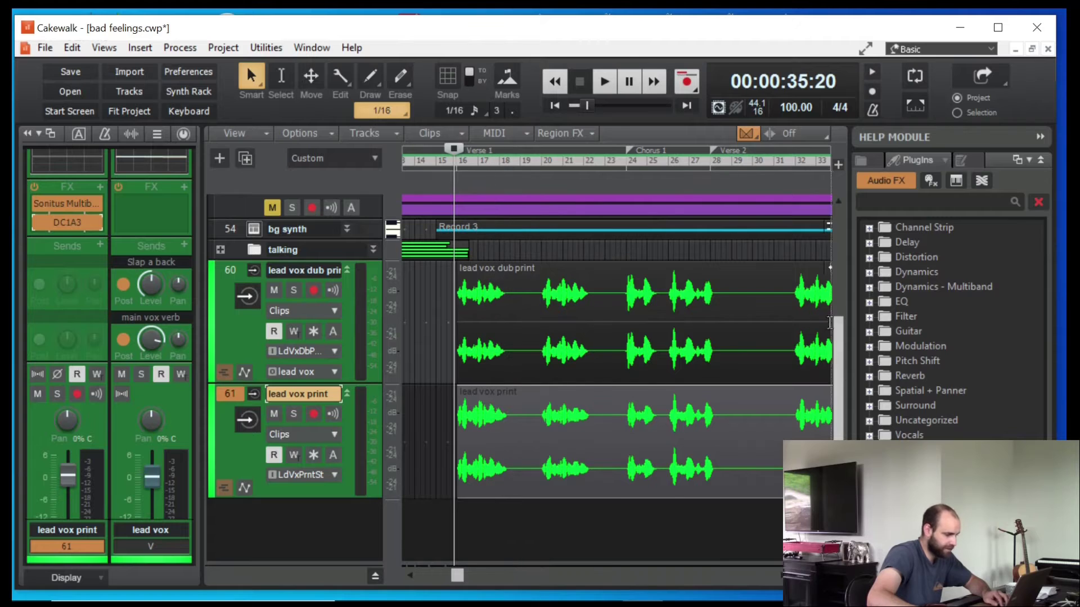
{"action": "left_click", "coordinate": [230, 269]}
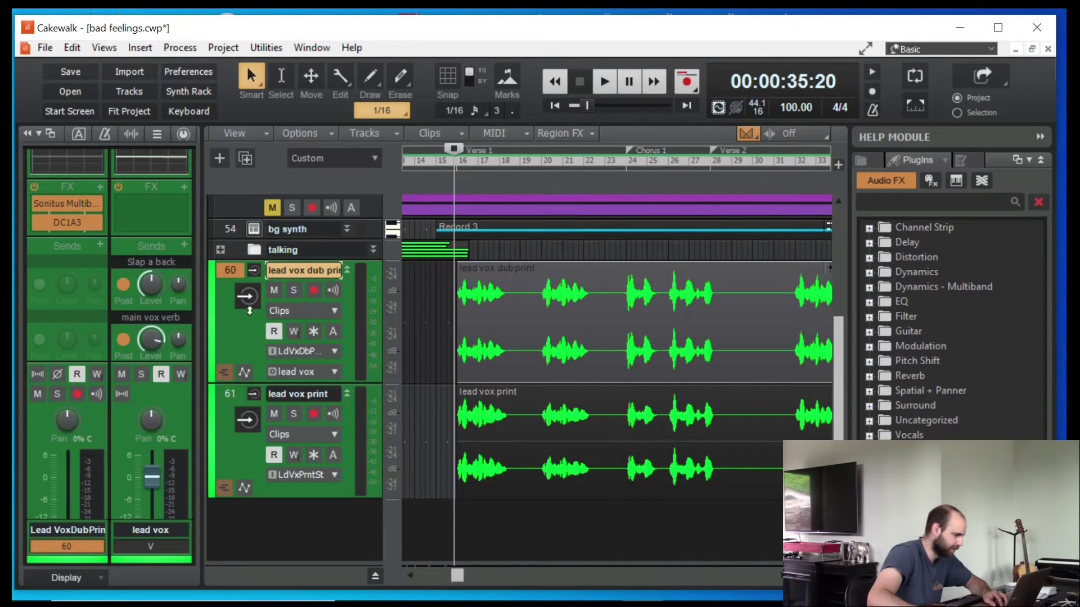
{"action": "scroll", "coordinate": [332, 543], "scroll_direction": "down", "scroll_amount": 3}
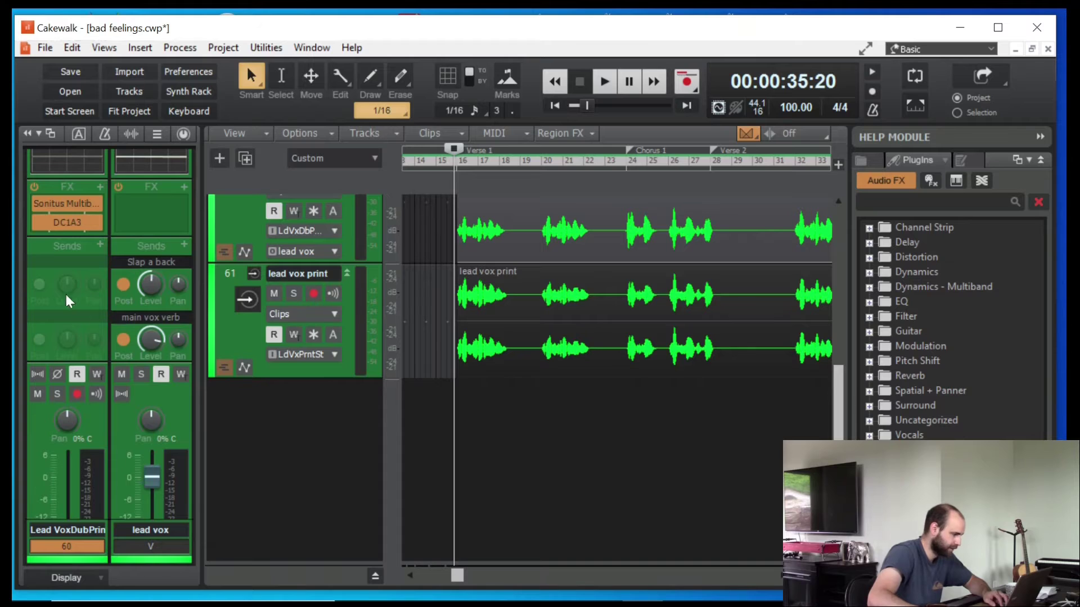
{"action": "scroll", "coordinate": [59, 285], "scroll_direction": "down", "scroll_amount": 3}
{"action": "key", "text": "space"}
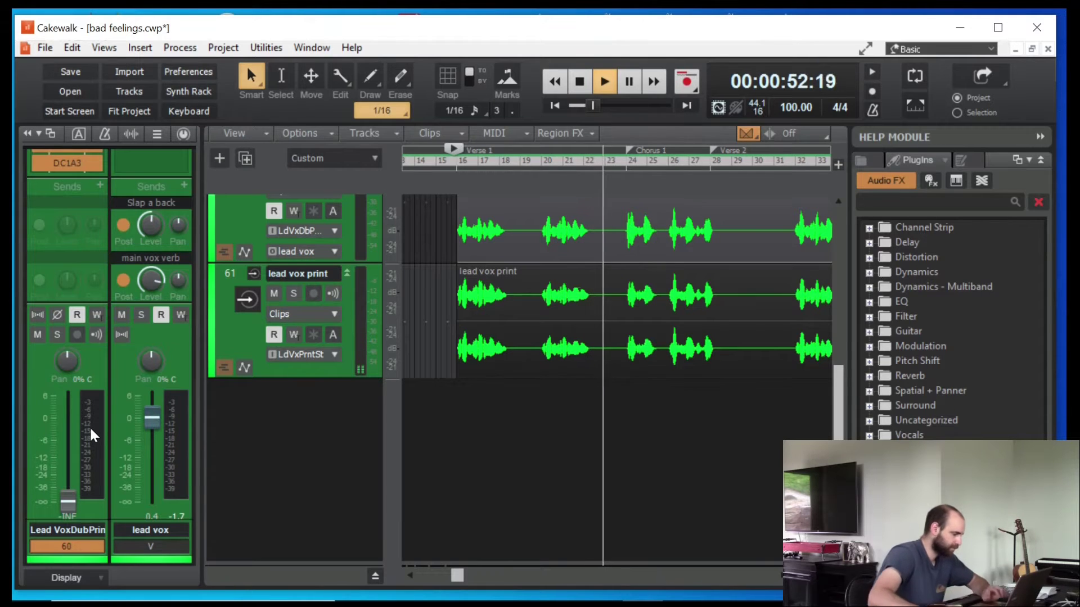
- Raise the vocal dub fader to about 0.2 dB for Chorus 1, return it to -INF, and clear the lead vox bus's clip indicator
{"action": "left_click_drag", "start_coordinate": [64, 501], "coordinate": [68, 418]}
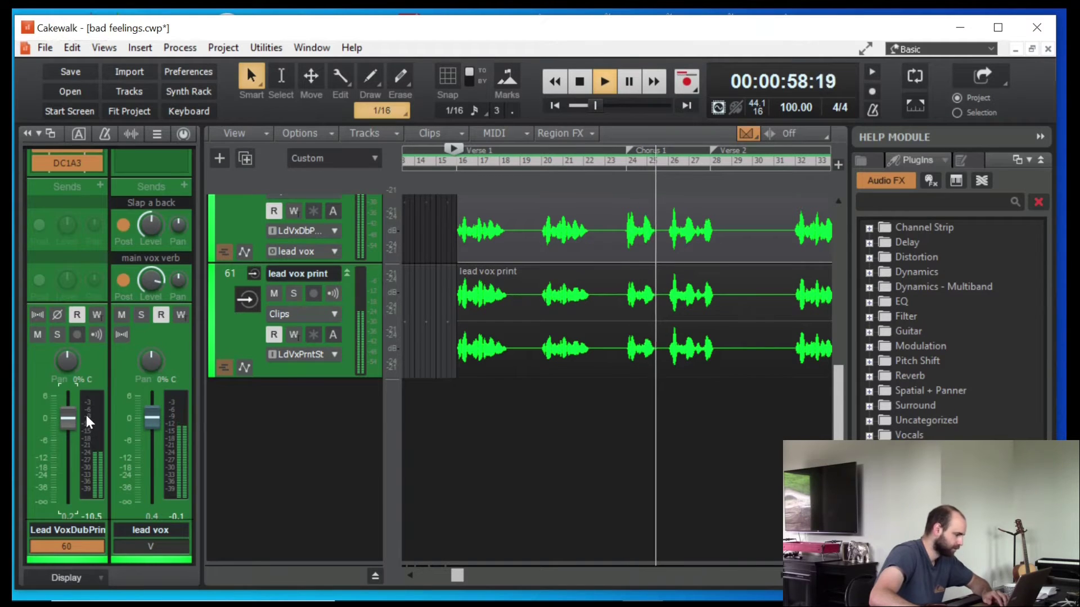
{"action": "mouse_move", "coordinate": [63, 418]}
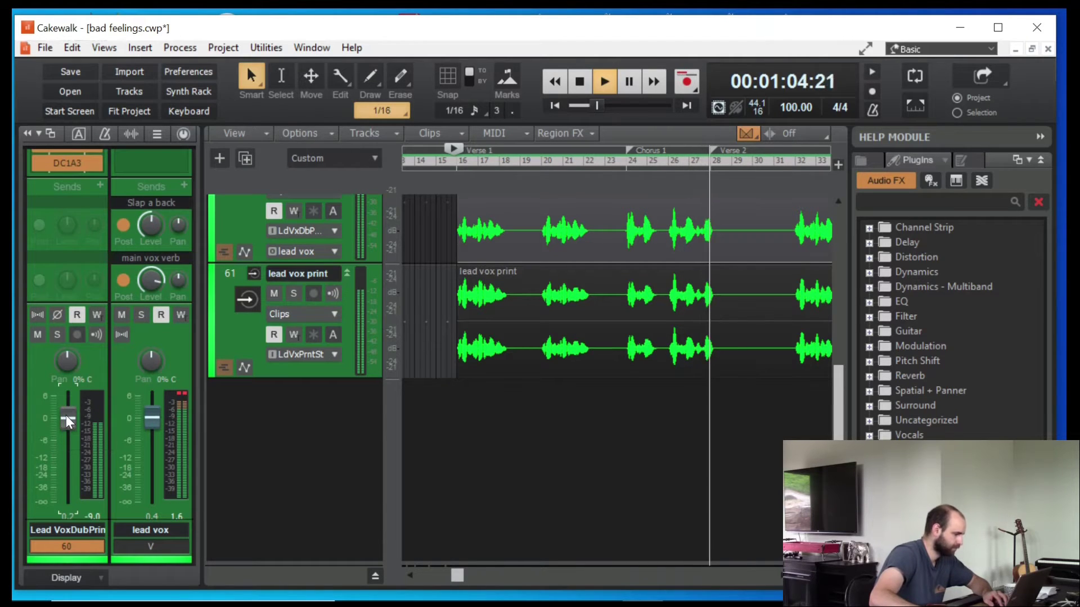
{"action": "left_click_drag", "start_coordinate": [67, 417], "coordinate": [68, 500]}
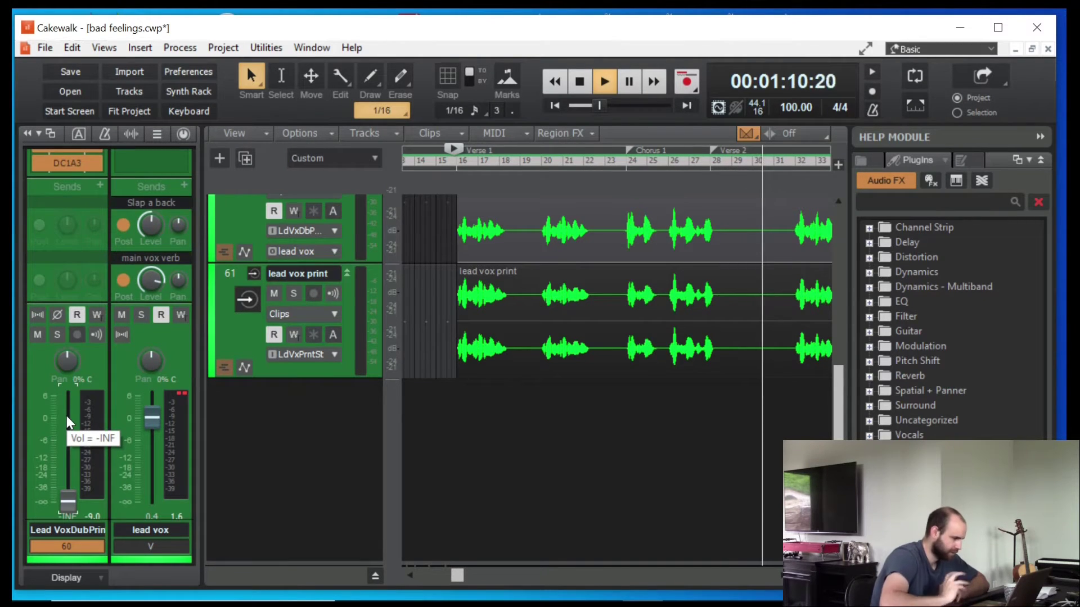
{"action": "left_click", "coordinate": [184, 392]}
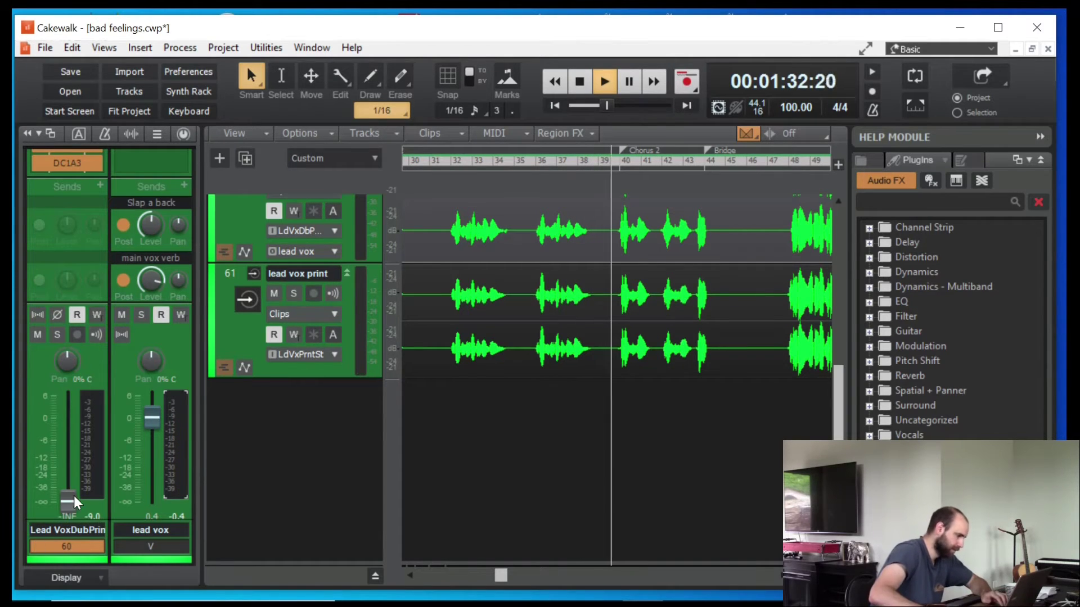
- Raise the vocal dub fader to about -2.9 dB during Chorus 2 and clear the lead vox bus's clip indicator
{"action": "left_click_drag", "start_coordinate": [68, 501], "coordinate": [67, 437]}
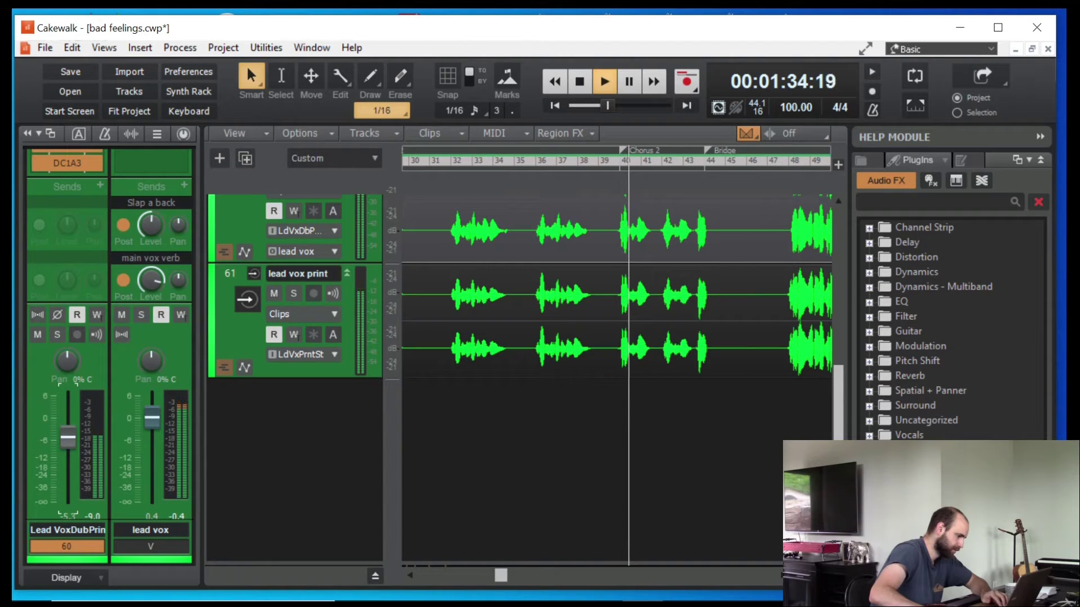
{"action": "left_click_drag", "start_coordinate": [67, 438], "coordinate": [68, 430]}
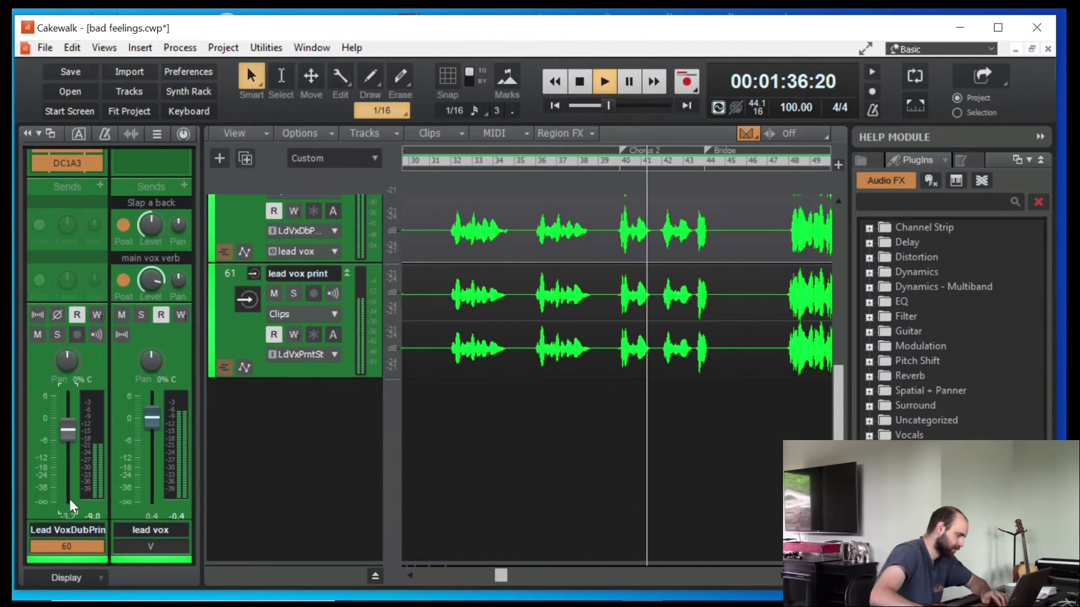
{"action": "mouse_move", "coordinate": [68, 430]}
{"action": "left_mouse_down"}
{"action": "mouse_move", "coordinate": [68, 411]}
{"action": "mouse_move", "coordinate": [68, 429]}
{"action": "left_mouse_up"}
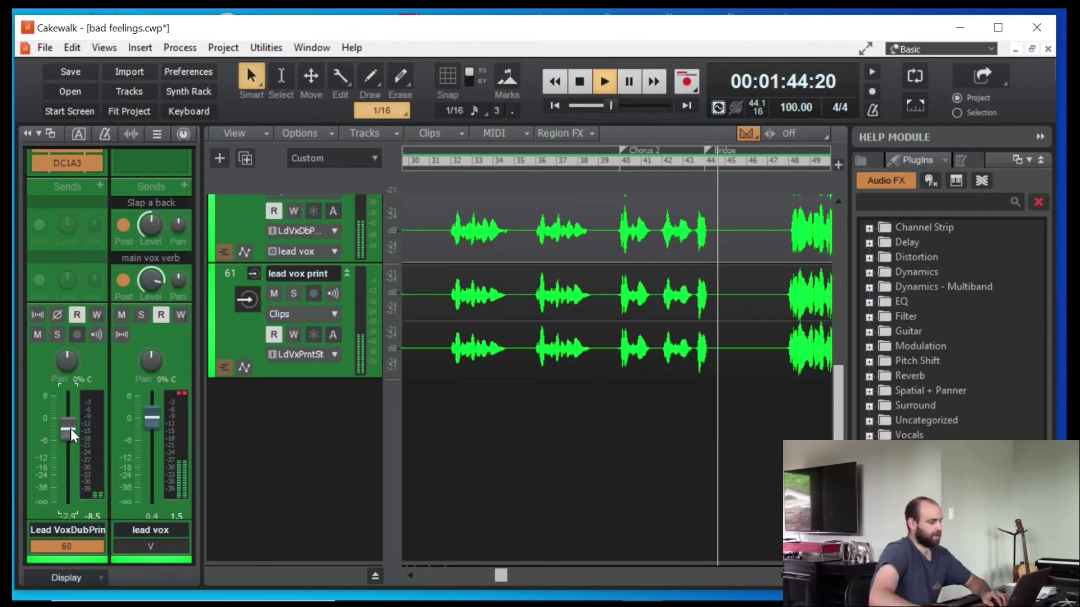
{"action": "left_click", "coordinate": [181, 393]}
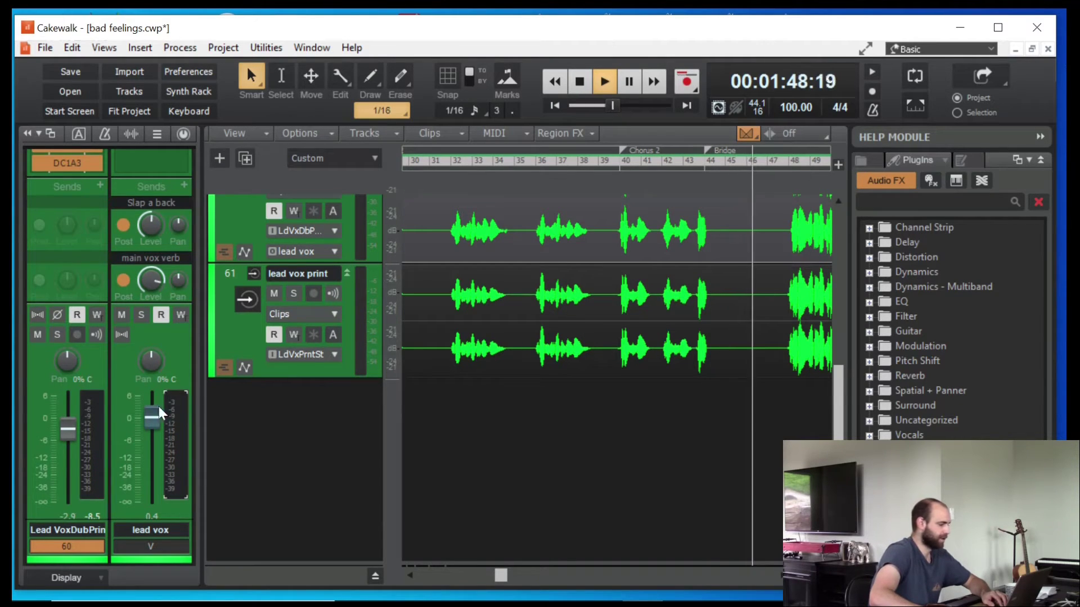
- Raise the vocal dub fader to about 0.3 dB for the bridge, pull it down to -INF, and stop playback
{"action": "left_click_drag", "start_coordinate": [68, 430], "coordinate": [68, 418]}
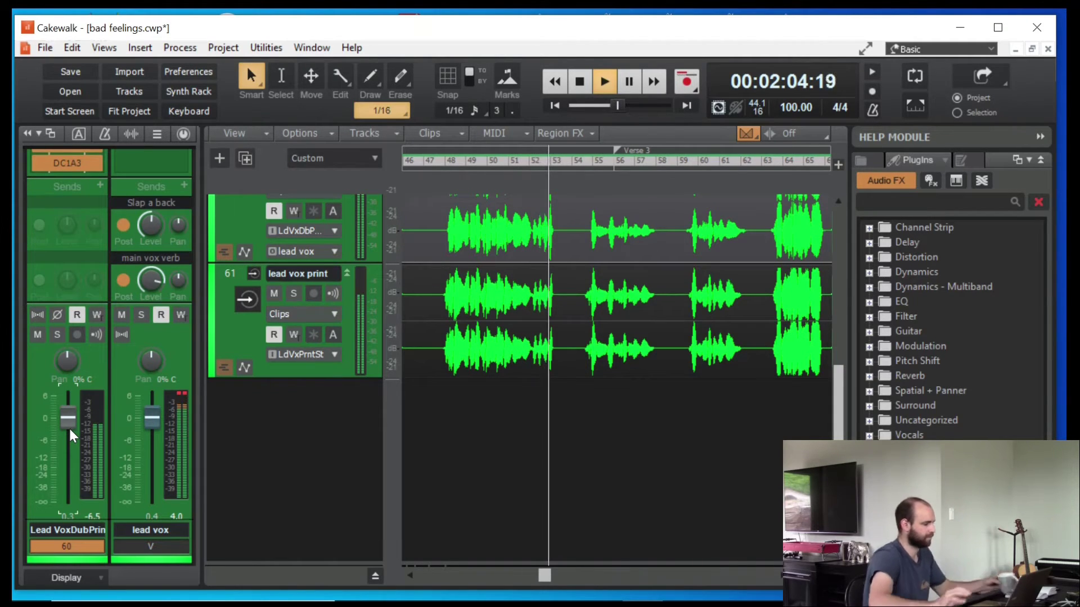
{"action": "left_click_drag", "start_coordinate": [66, 417], "coordinate": [67, 501]}
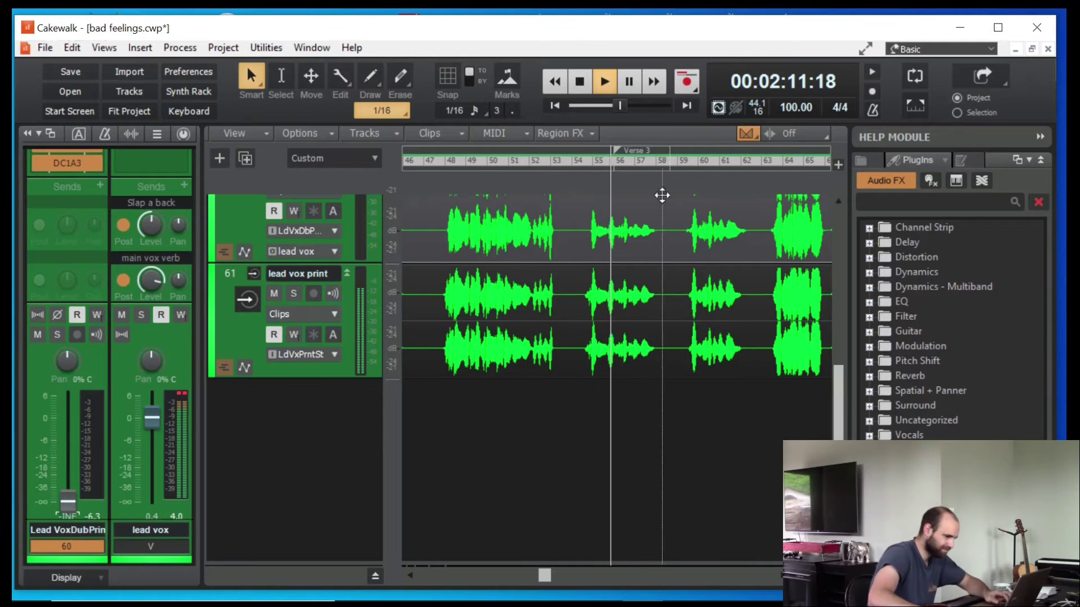
{"action": "key", "text": "space"}
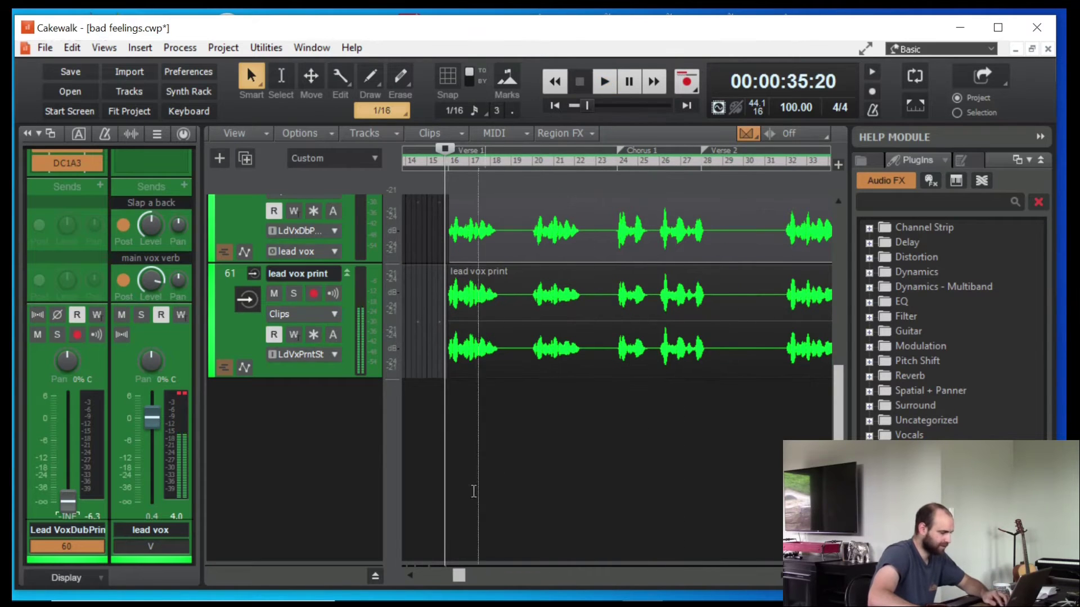
- Replay the transition into Verse 3 from about bar 54, riding the vocal dub fader up and back down to -INF, and stop
{"action": "left_click_drag", "start_coordinate": [460, 578], "coordinate": [545, 575]}
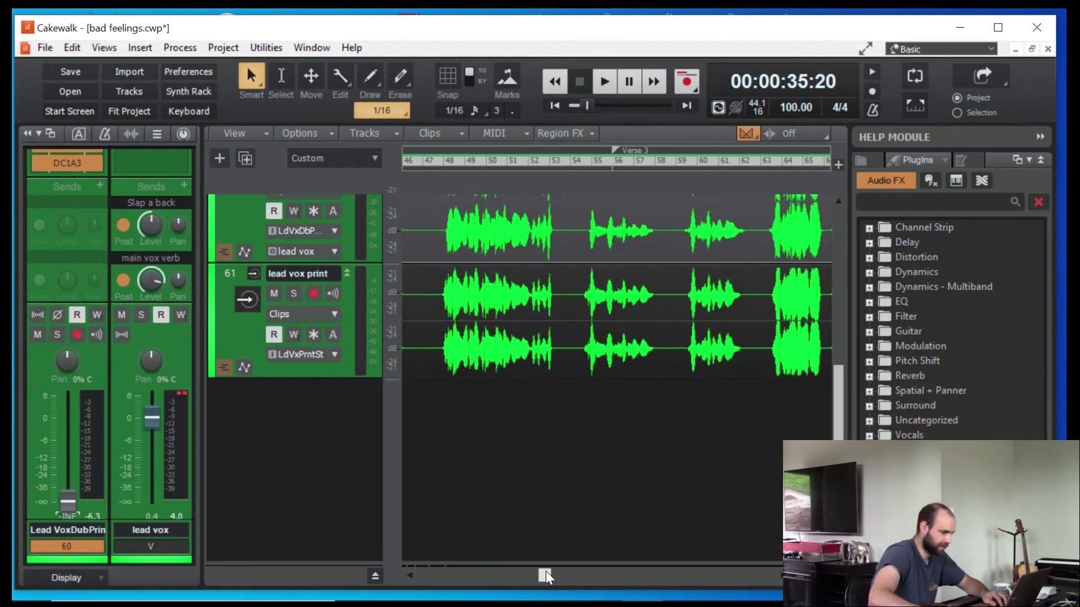
{"action": "left_click", "coordinate": [580, 162]}
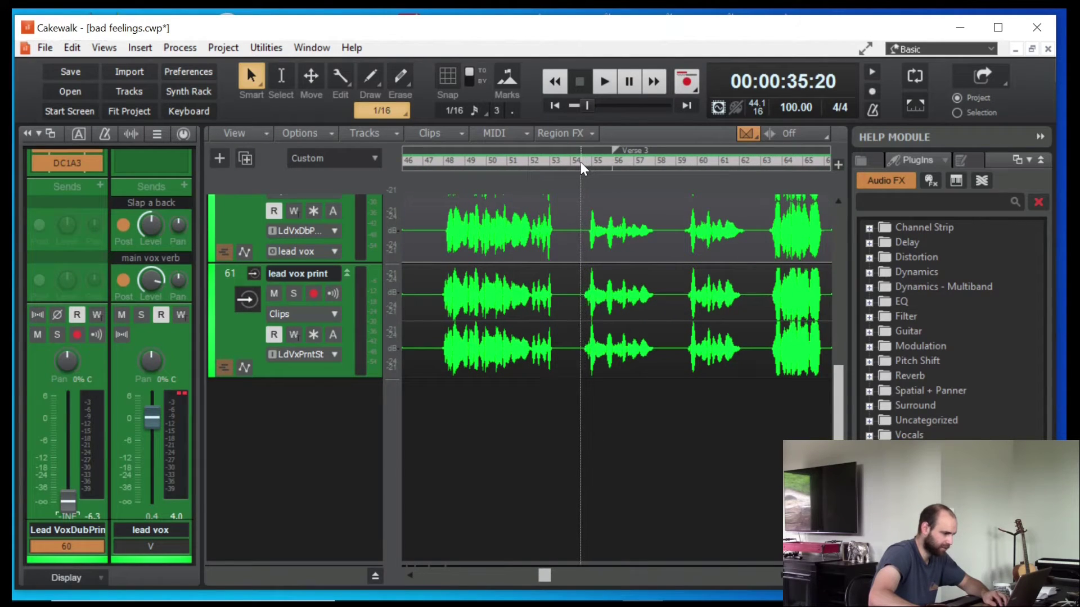
{"action": "left_click_drag", "start_coordinate": [72, 495], "coordinate": [68, 450]}
{"action": "key", "text": "space"}
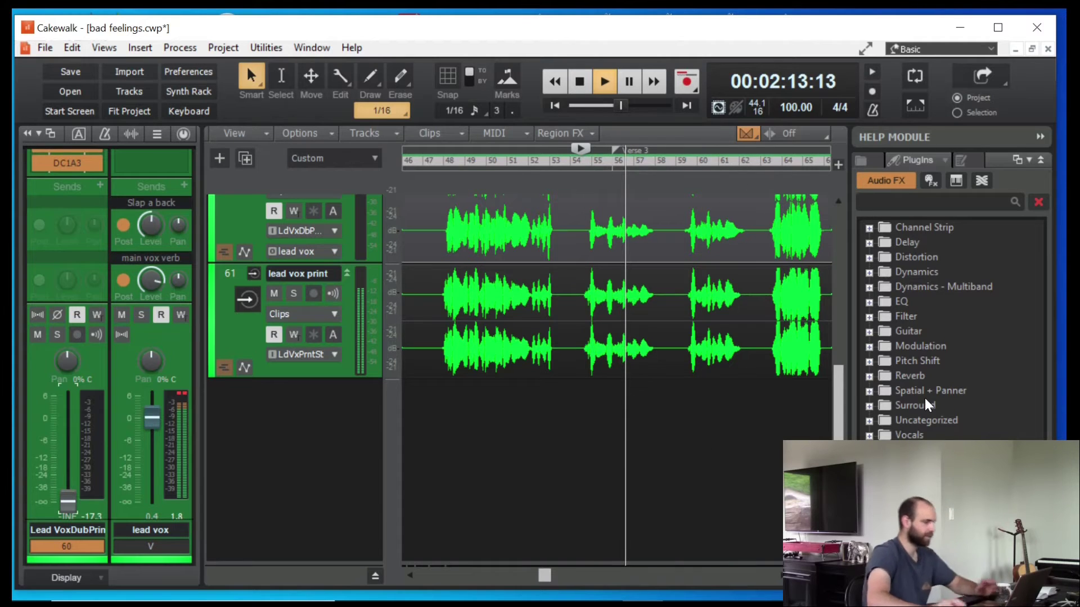
{"action": "key", "text": "space"}
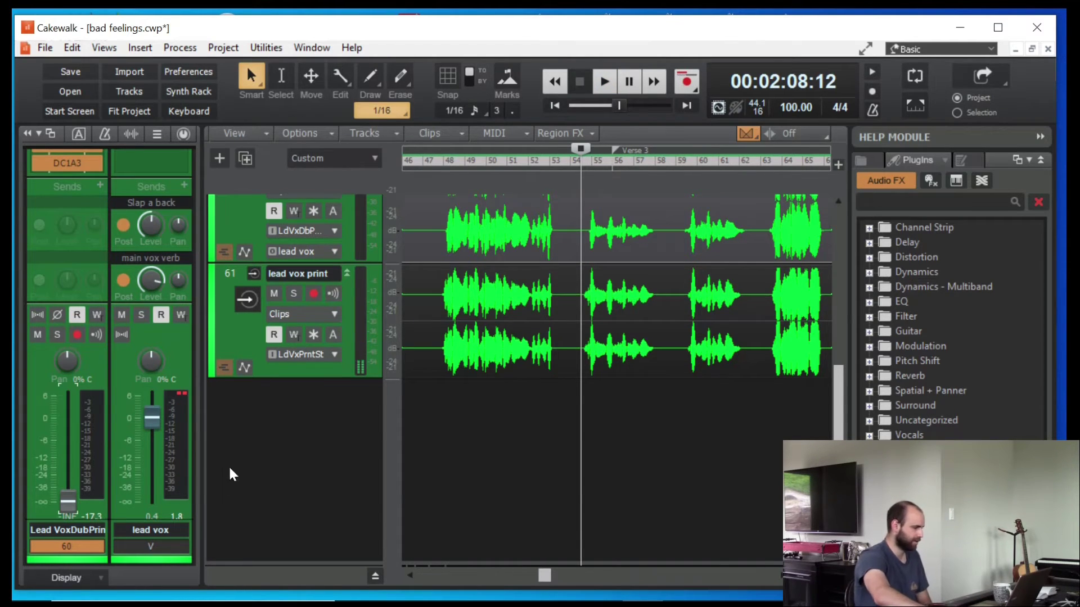
- Show the volume automation lane of the lead vox dub print track
{"action": "scroll", "coordinate": [236, 393], "scroll_direction": "up", "scroll_amount": 3}
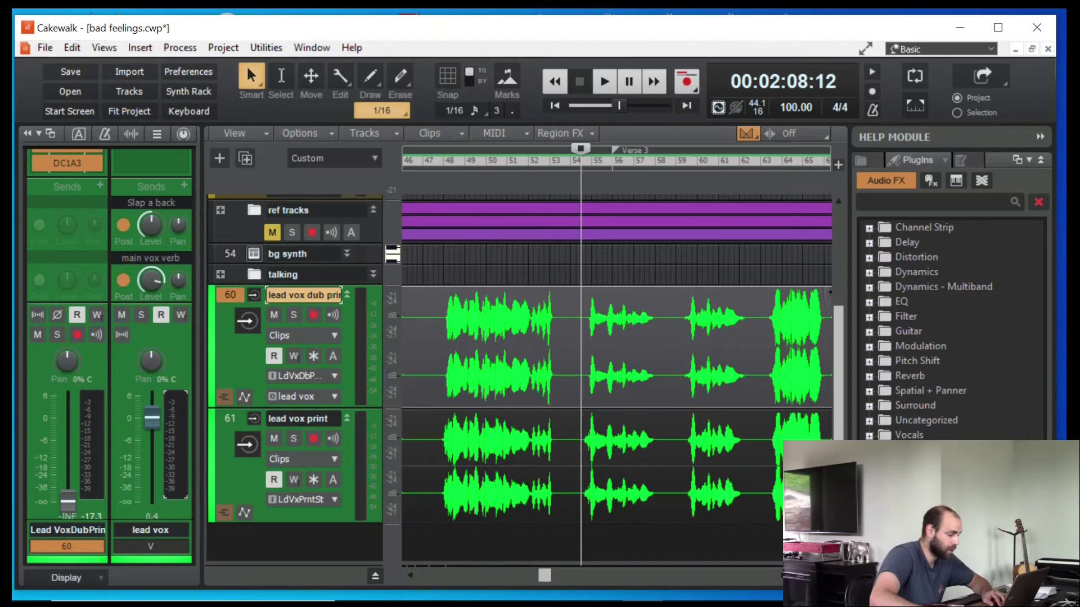
{"action": "left_click", "coordinate": [245, 397]}
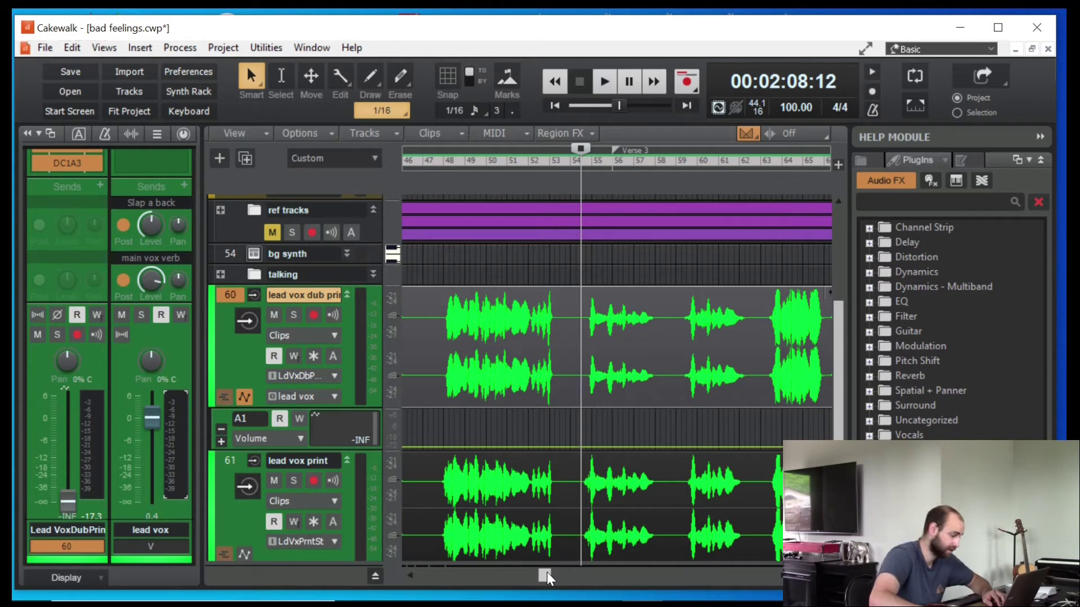
- Detach the console from the main window as a floating MultiDock and enlarge it
{"action": "left_click_drag", "start_coordinate": [547, 572], "coordinate": [514, 576]}
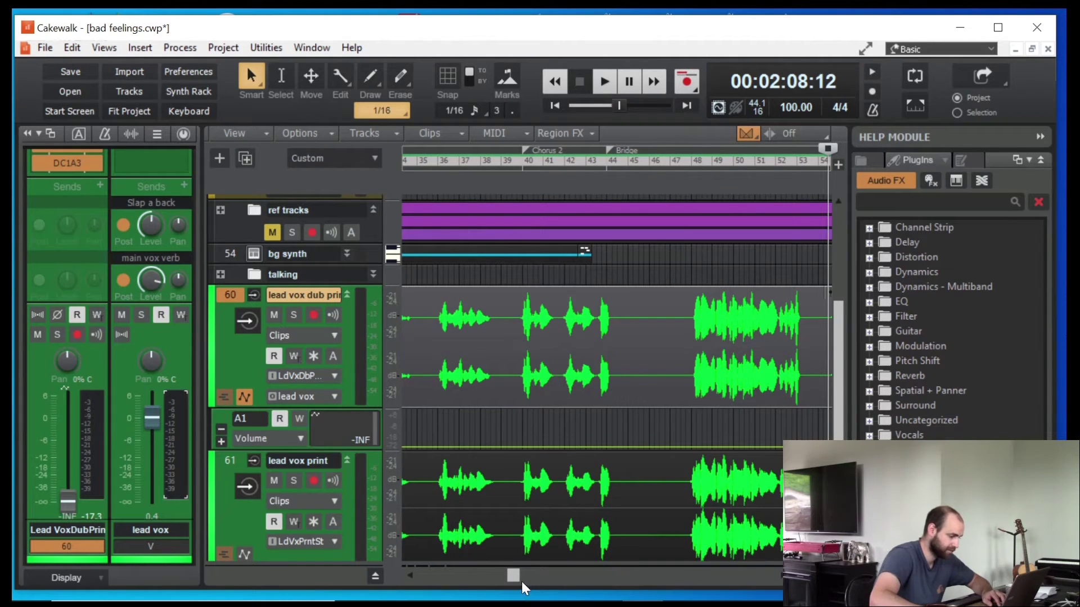
{"action": "left_click_drag", "start_coordinate": [515, 578], "coordinate": [495, 582]}
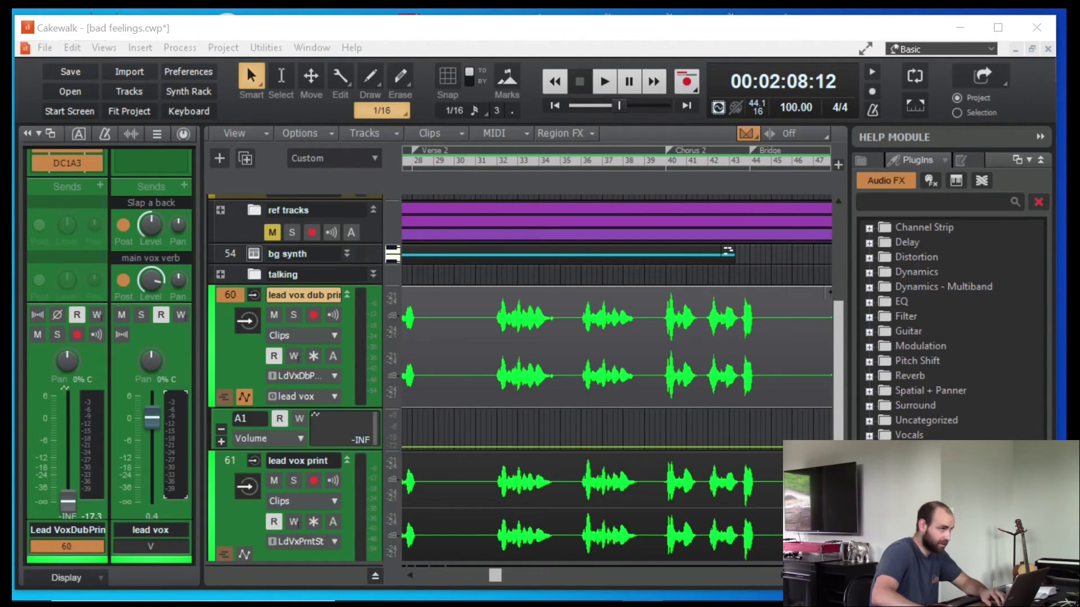
{"action": "left_click_drag", "start_coordinate": [1066, 416], "coordinate": [523, 206]}
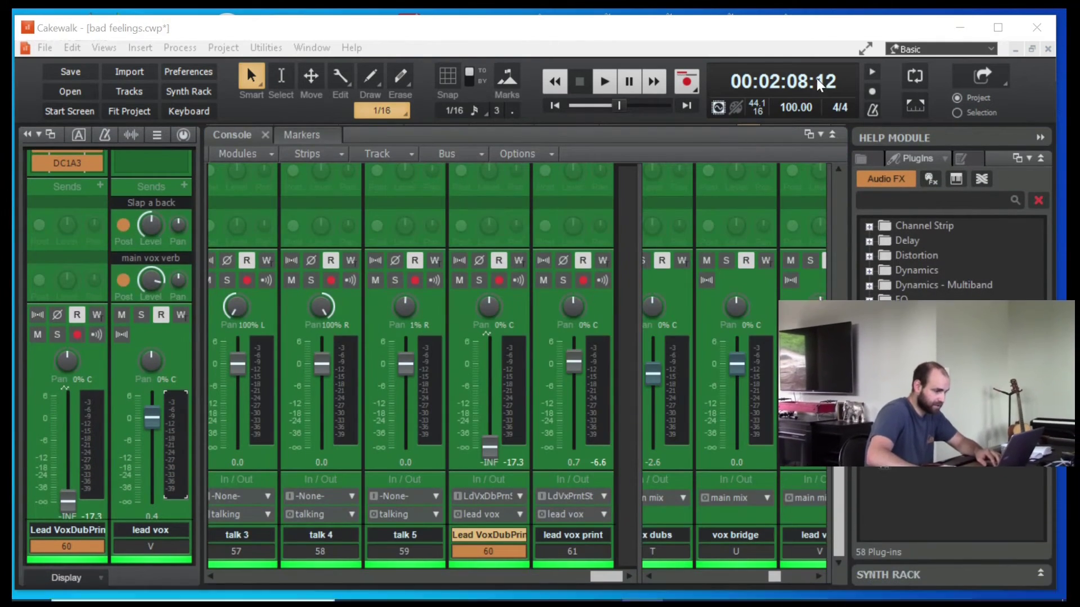
{"action": "left_click", "coordinate": [808, 136]}
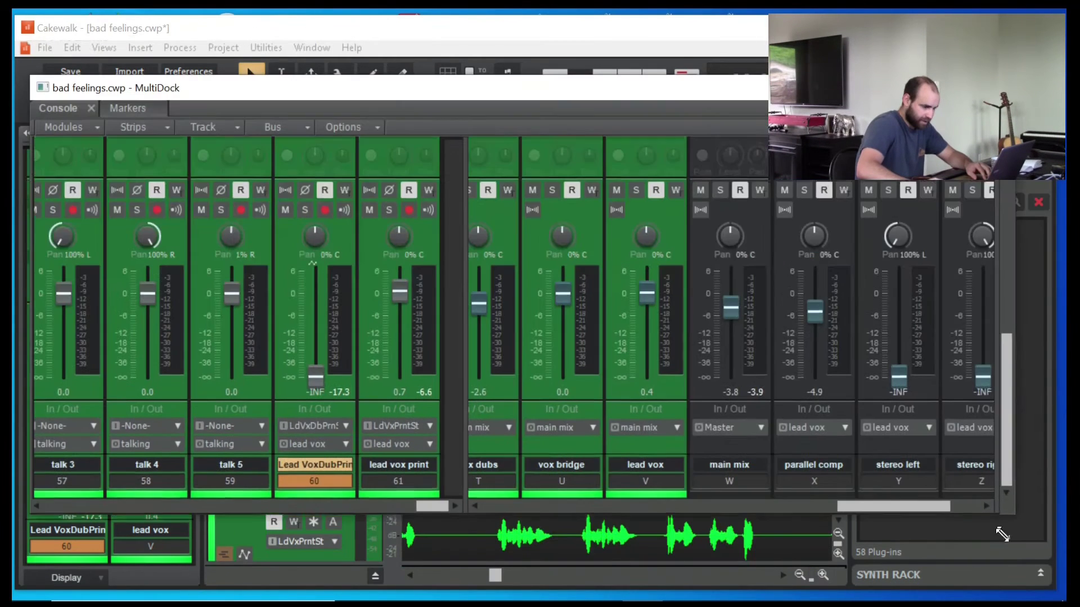
{"action": "left_click_drag", "start_coordinate": [1010, 515], "coordinate": [1019, 551]}
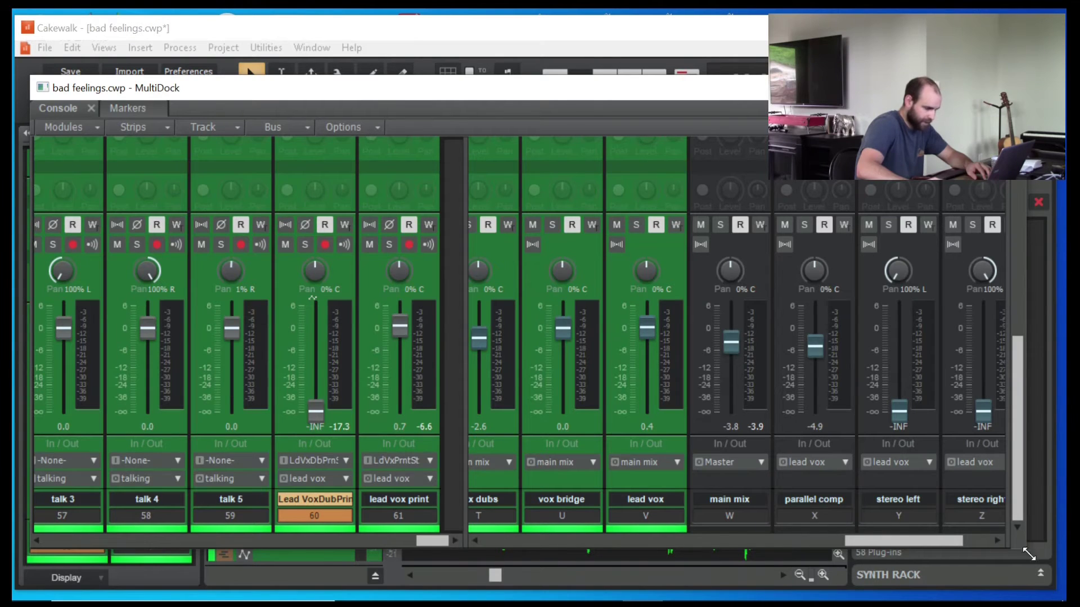
- Examine the bus strips from lead vox and main mix back to Master, checking their sends, faders and outputs
{"action": "mouse_move", "coordinate": [934, 543]}
{"action": "left_mouse_down"}
{"action": "mouse_move", "coordinate": [888, 540]}
{"action": "mouse_move", "coordinate": [944, 542]}
{"action": "left_mouse_up"}
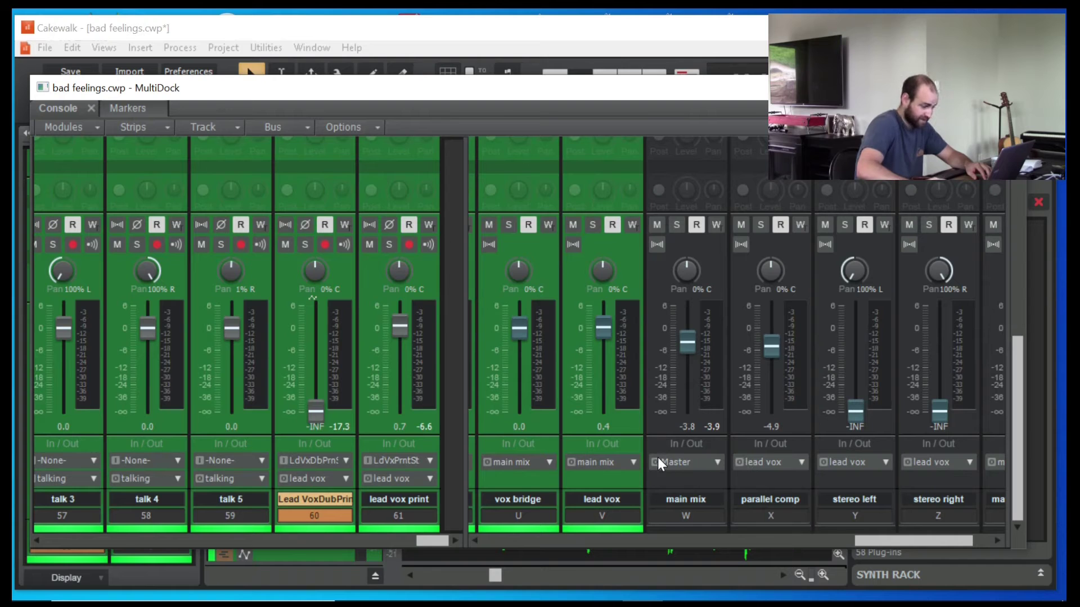
{"action": "scroll", "coordinate": [694, 427], "scroll_direction": "up", "scroll_amount": 5}
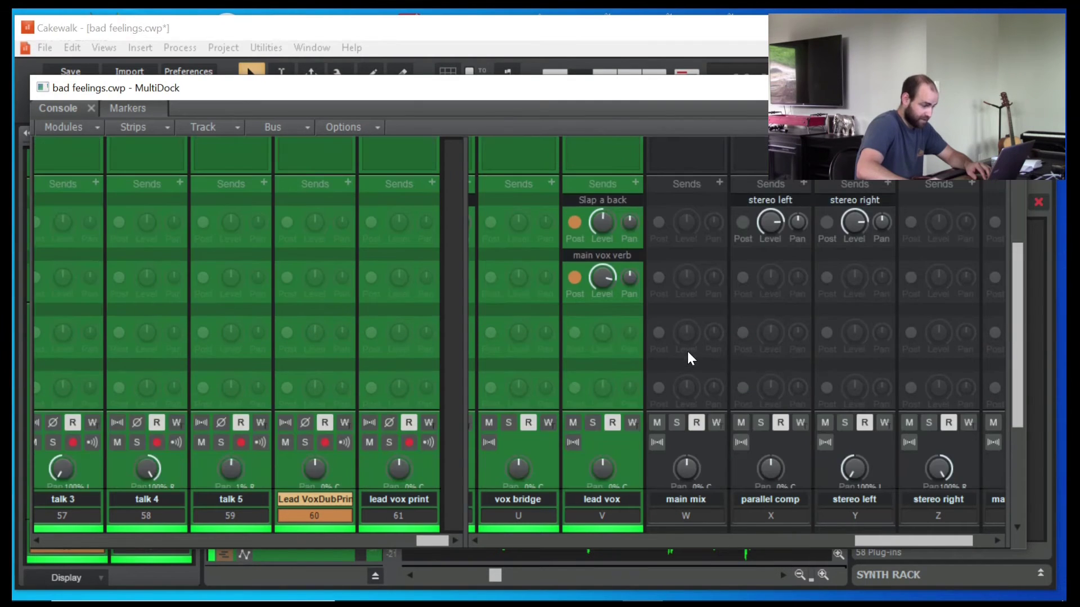
{"action": "scroll", "coordinate": [669, 394], "scroll_direction": "down", "scroll_amount": 5}
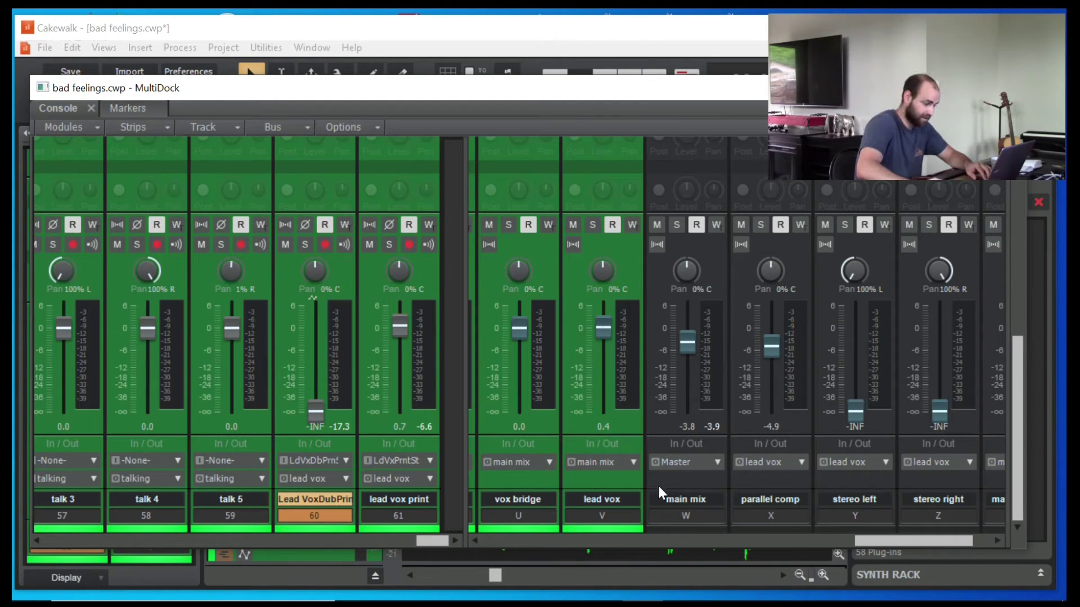
{"action": "left_click_drag", "start_coordinate": [939, 538], "coordinate": [513, 571]}
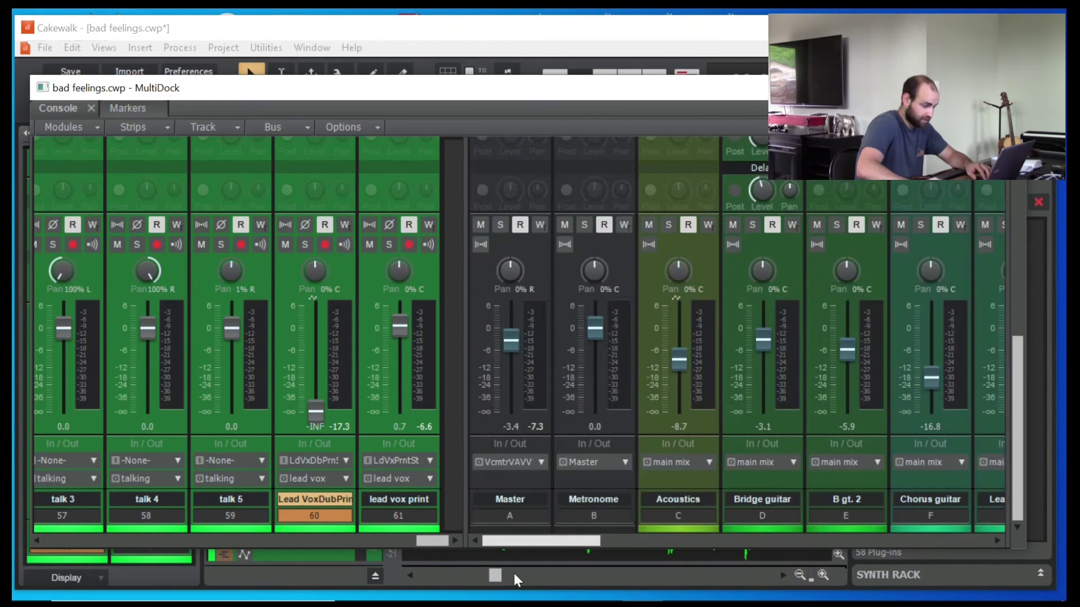
{"action": "mouse_move", "coordinate": [508, 350]}
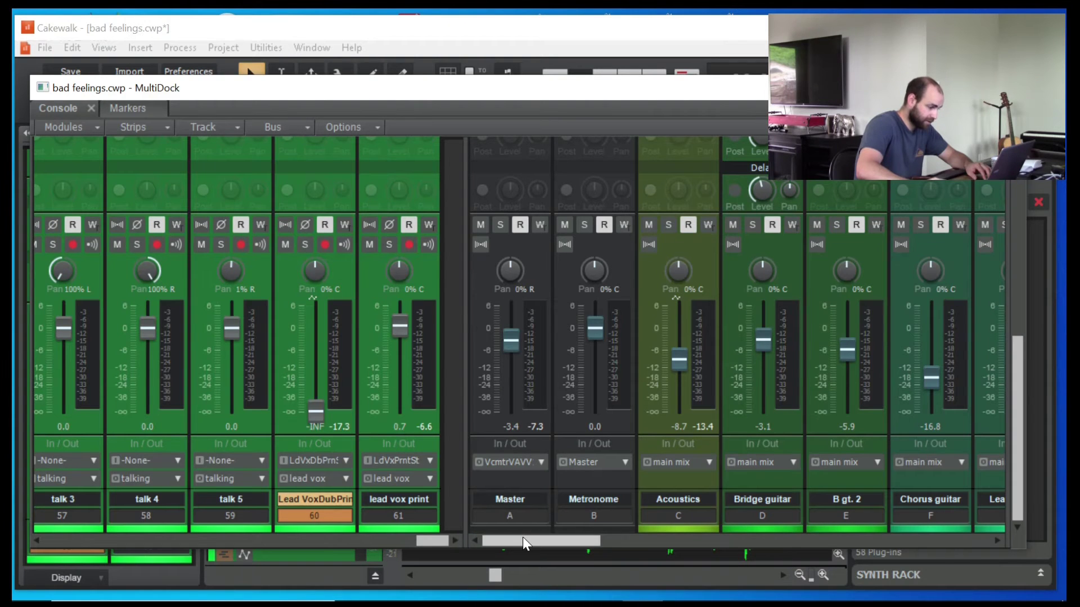
{"action": "scroll", "coordinate": [509, 197], "scroll_direction": "up", "scroll_amount": 6}
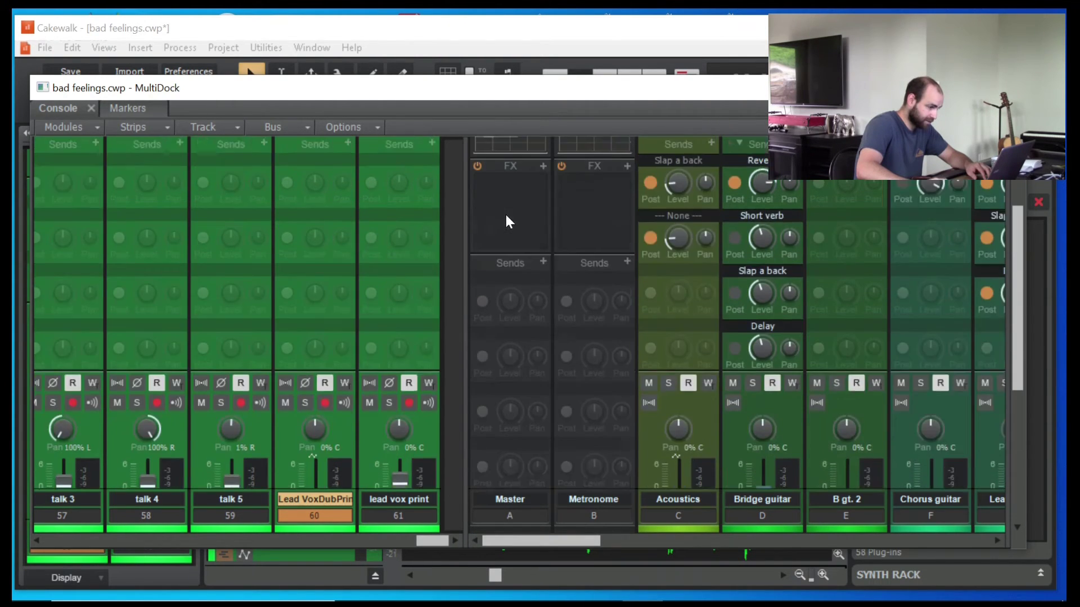
{"action": "scroll", "coordinate": [505, 216], "scroll_direction": "down", "scroll_amount": 6}
- Play the song, raise the Master bus fader to 0.0 dB, and stop playback
{"action": "key", "text": "space"}
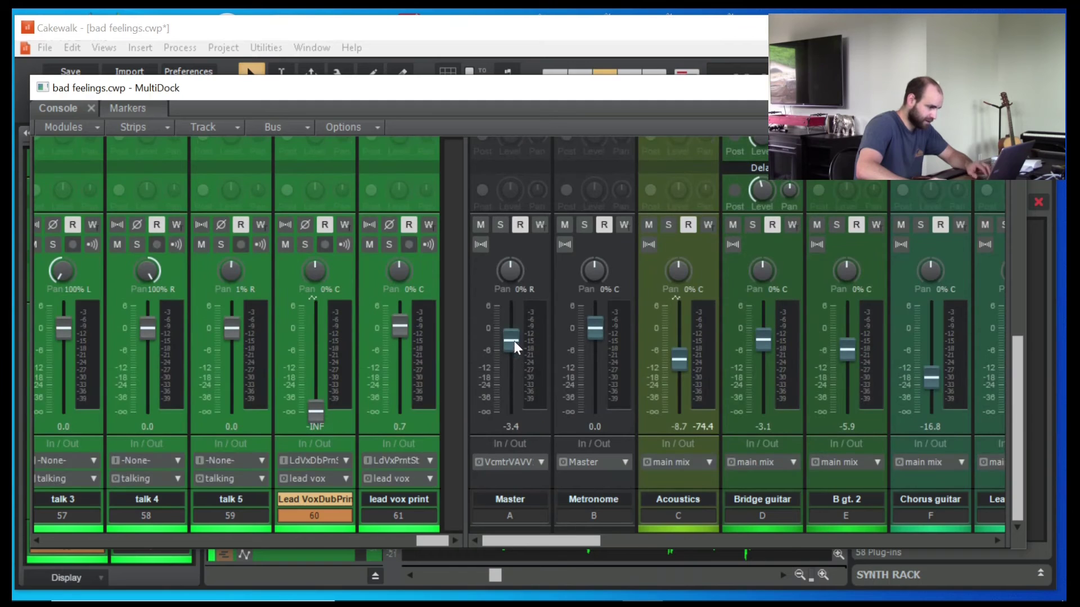
{"action": "mouse_move", "coordinate": [515, 329]}
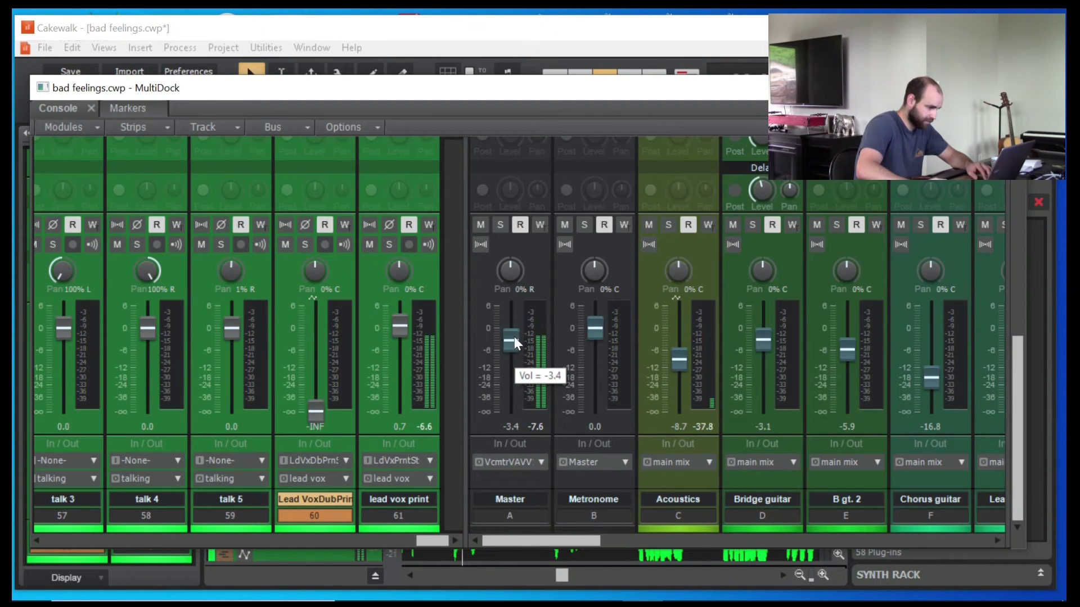
{"action": "left_click_drag", "start_coordinate": [513, 340], "coordinate": [511, 323]}
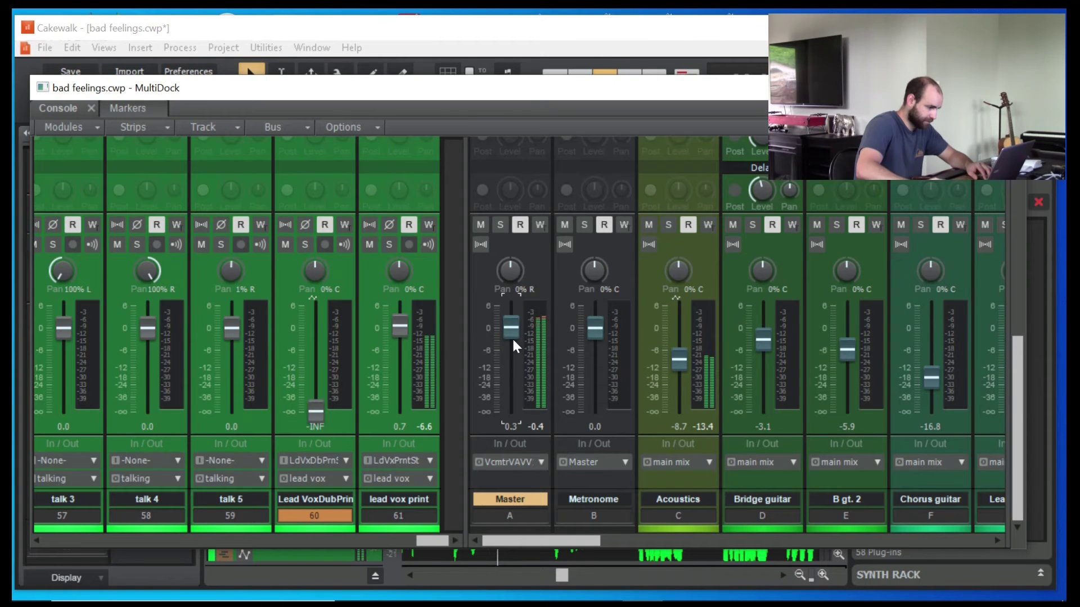
{"action": "key", "text": "space"}
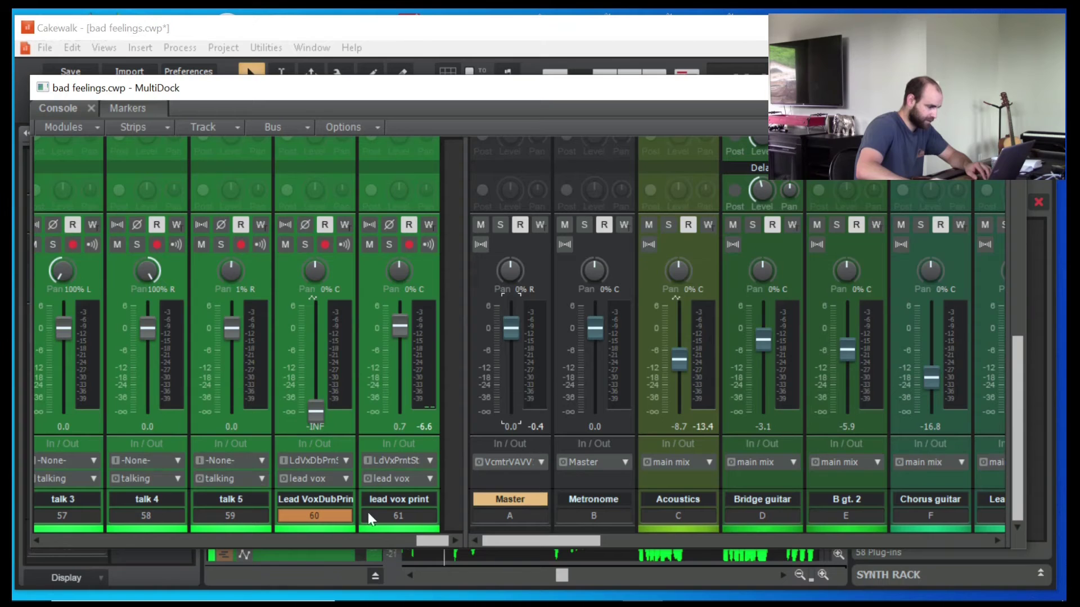
- Rename the main mix bus as "not vocals"
{"action": "left_click_drag", "start_coordinate": [522, 544], "coordinate": [916, 549]}
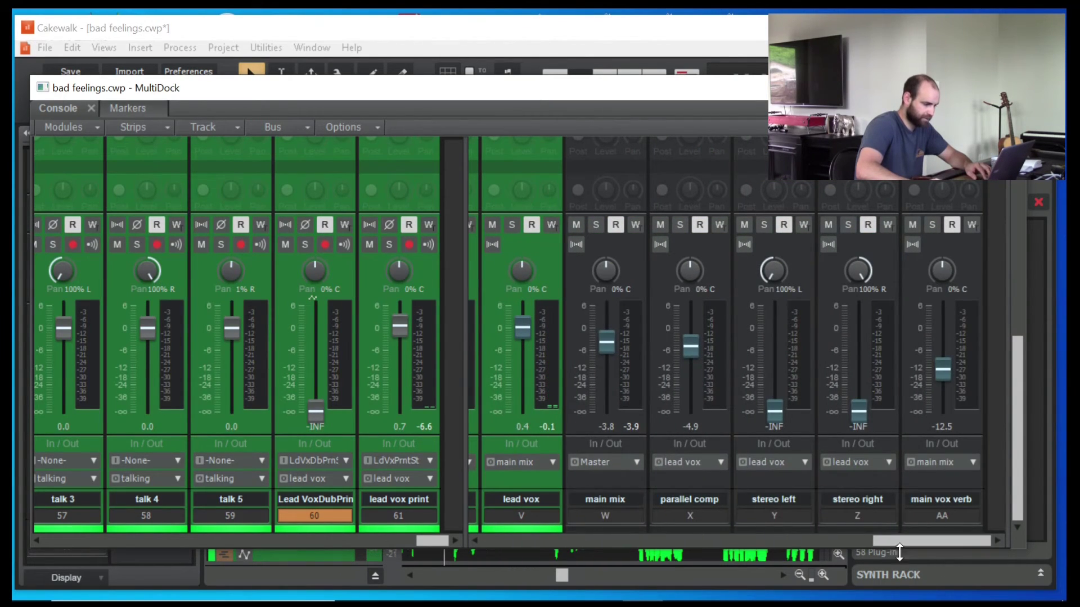
{"action": "scroll", "coordinate": [906, 545], "scroll_direction": "up", "scroll_amount": 1}
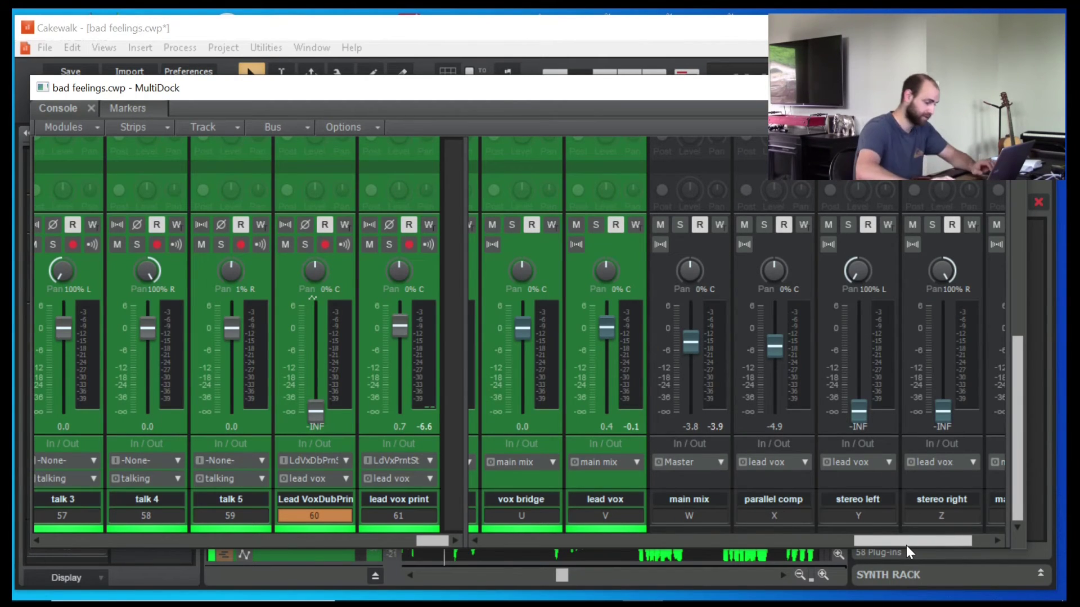
{"action": "double_click", "coordinate": [691, 501]}
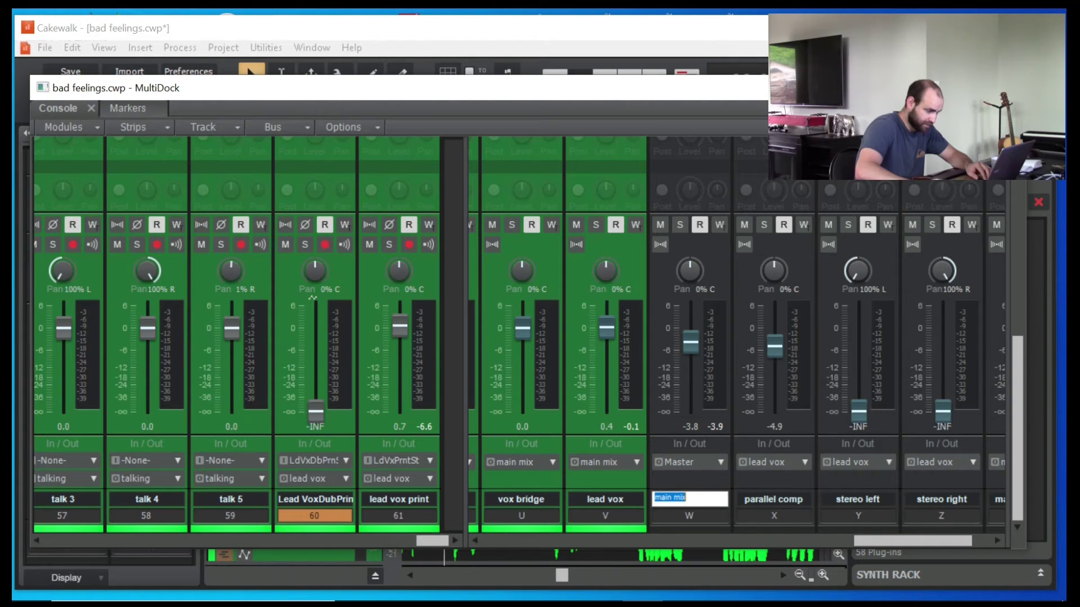
{"action": "scroll", "coordinate": [691, 498], "scroll_direction": "up", "scroll_amount": 3}
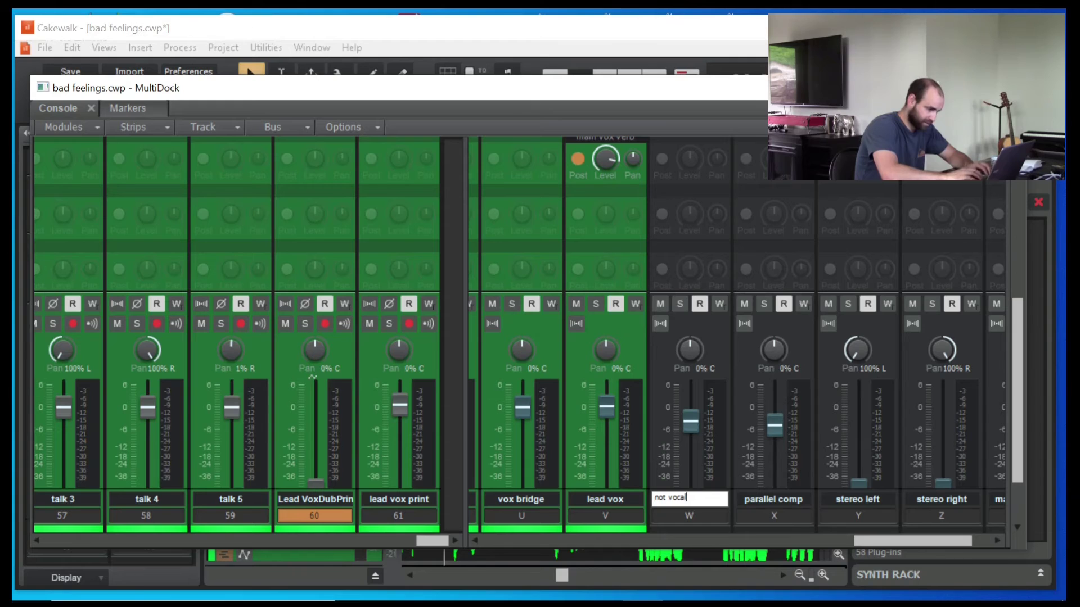
{"action": "type", "text": "not vocals"}
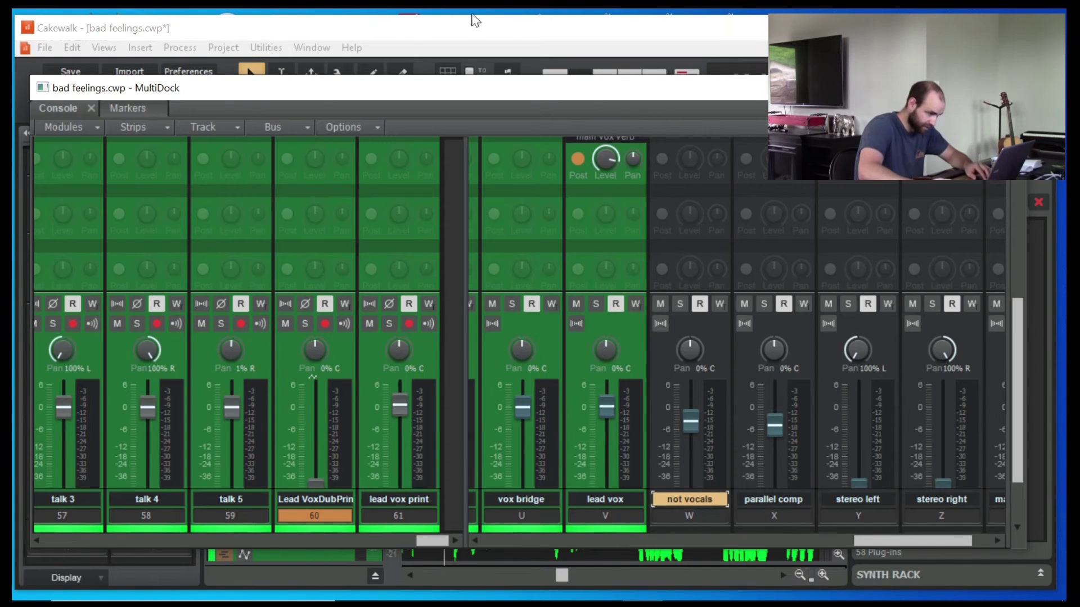
- Insert a new stereo bus in the console
{"action": "scroll", "coordinate": [703, 261], "scroll_direction": "down", "scroll_amount": 1}
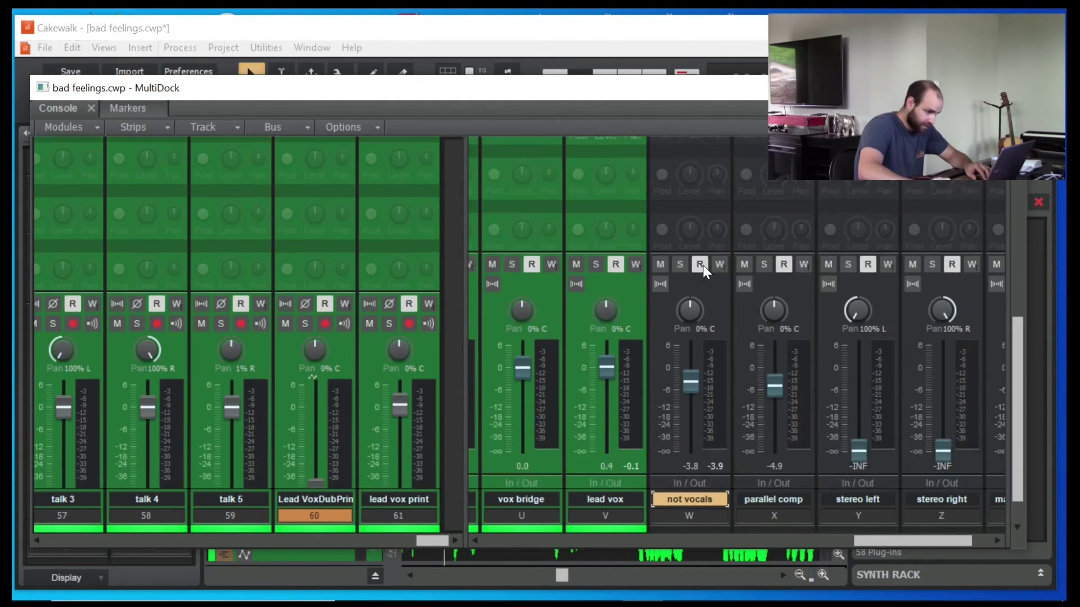
{"action": "scroll", "coordinate": [704, 265], "scroll_direction": "down", "scroll_amount": 1}
{"action": "scroll", "coordinate": [715, 172], "scroll_direction": "up", "scroll_amount": 3}
{"action": "scroll", "coordinate": [720, 205], "scroll_direction": "down", "scroll_amount": 2}
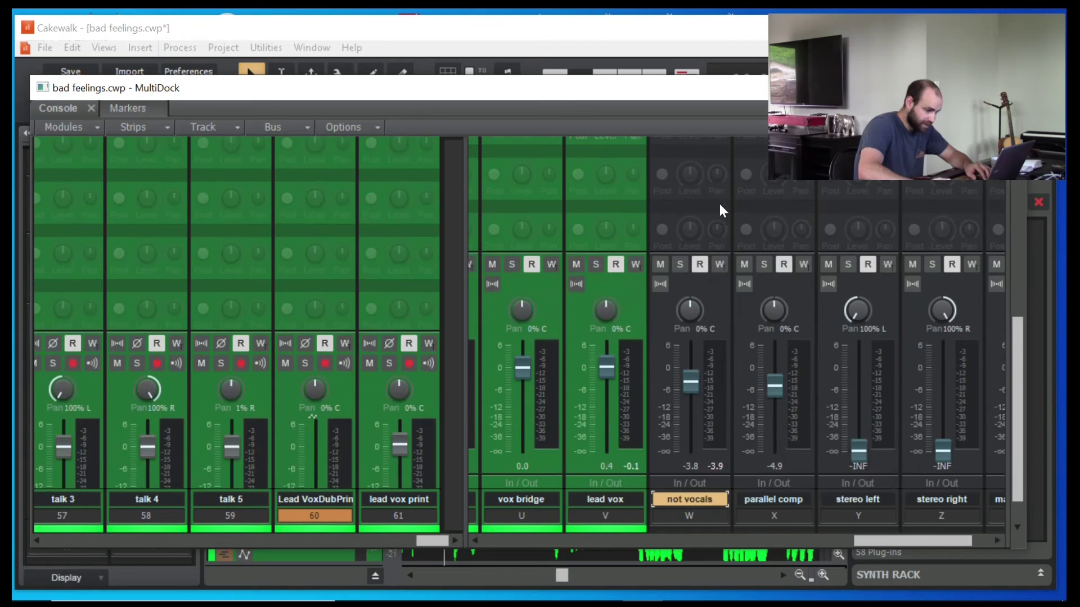
{"action": "left_click_drag", "start_coordinate": [893, 539], "coordinate": [947, 545]}
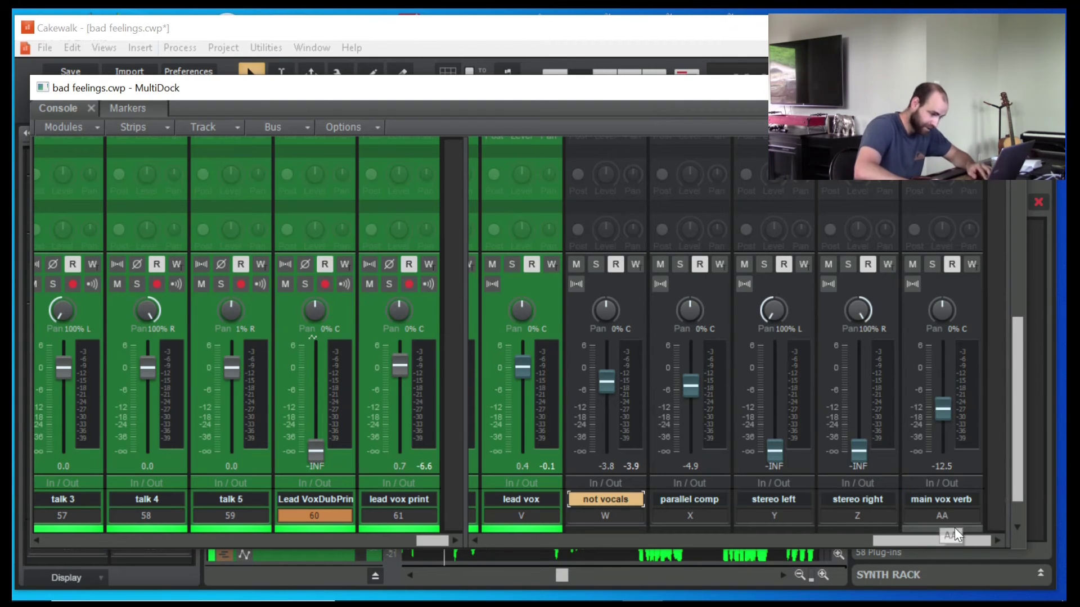
{"action": "mouse_move", "coordinate": [949, 540]}
{"action": "left_mouse_down"}
{"action": "mouse_move", "coordinate": [922, 536]}
{"action": "mouse_move", "coordinate": [951, 534]}
{"action": "left_mouse_up"}
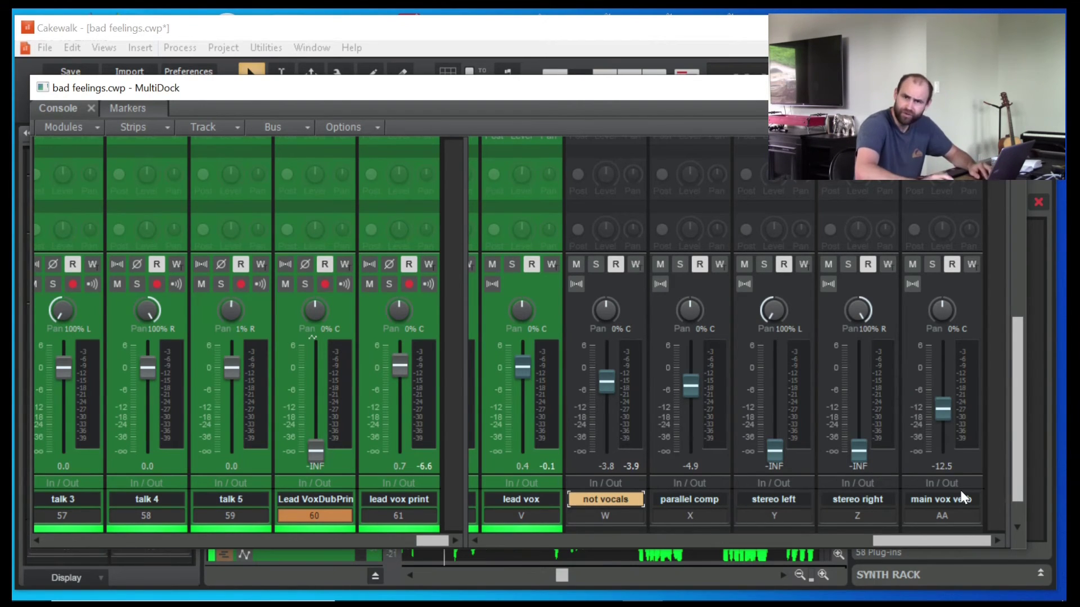
{"action": "left_click_drag", "start_coordinate": [898, 538], "coordinate": [1019, 547]}
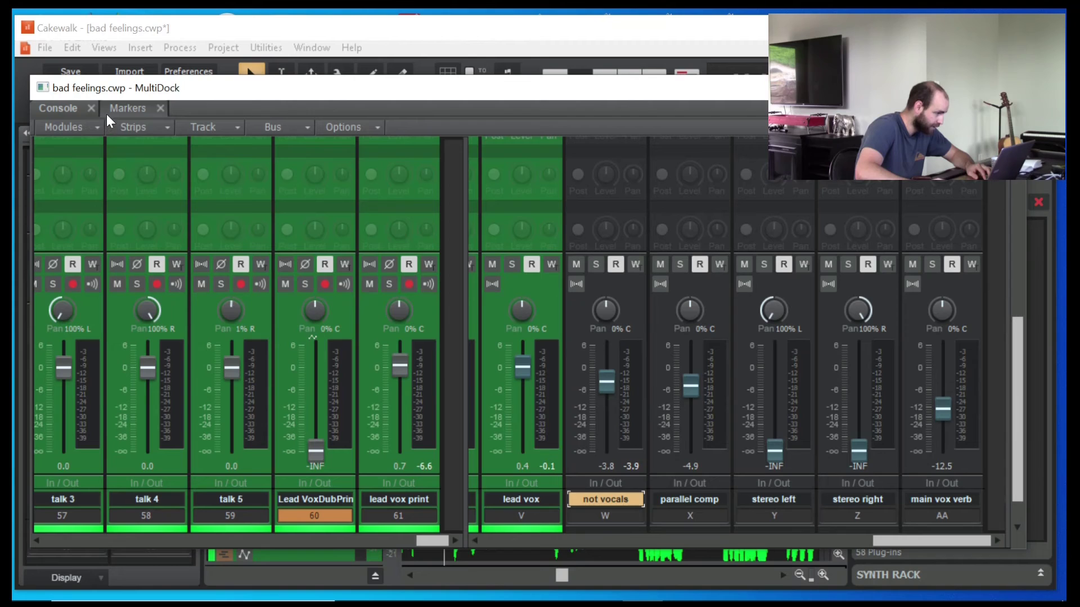
{"action": "left_click", "coordinate": [289, 128]}
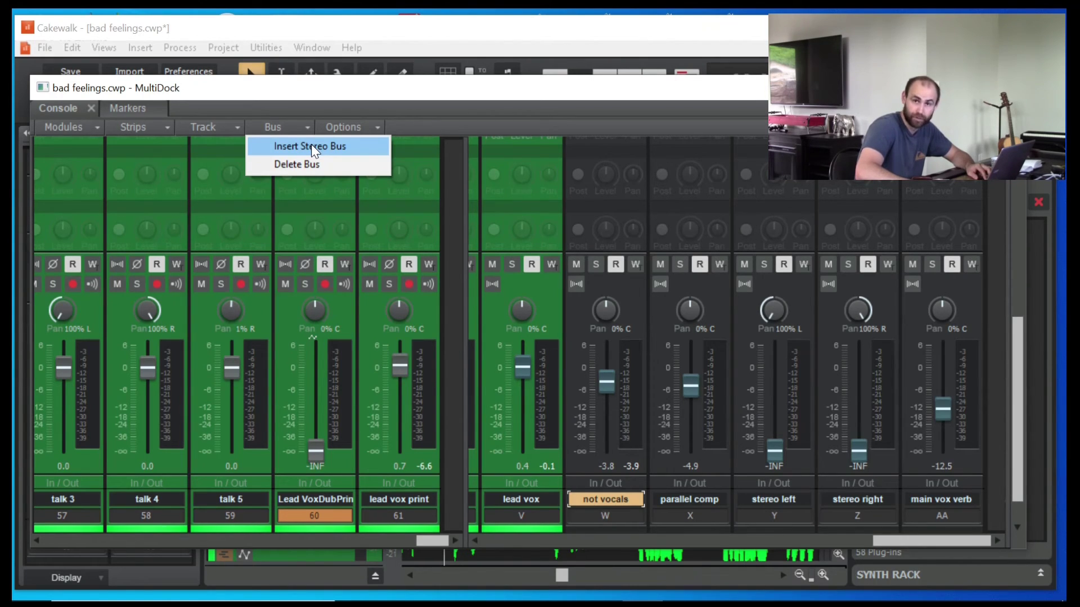
{"action": "left_click", "coordinate": [312, 144]}
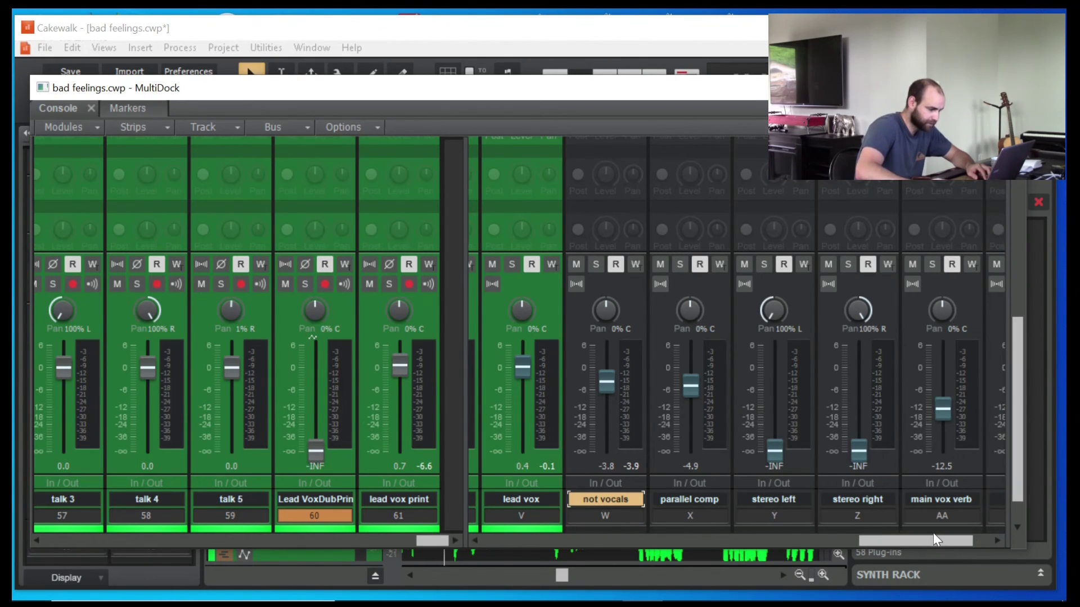
{"action": "mouse_move", "coordinate": [939, 540]}
{"action": "left_mouse_down"}
{"action": "mouse_move", "coordinate": [988, 541]}
{"action": "mouse_move", "coordinate": [956, 542]}
{"action": "left_mouse_up"}
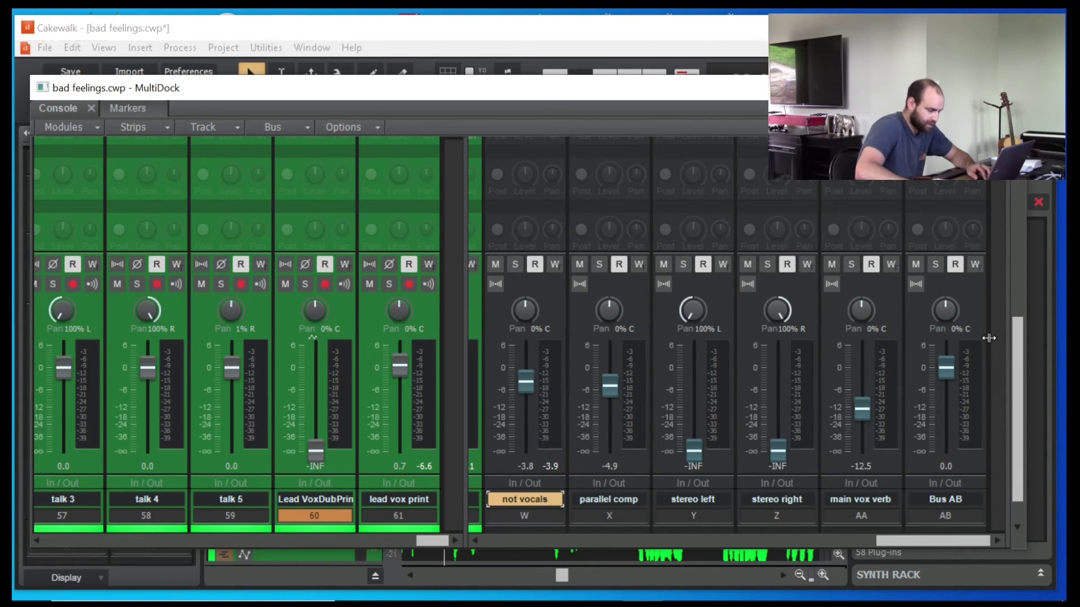
- Rename the new stereo bus as "main mix"
{"action": "left_click", "coordinate": [961, 499]}
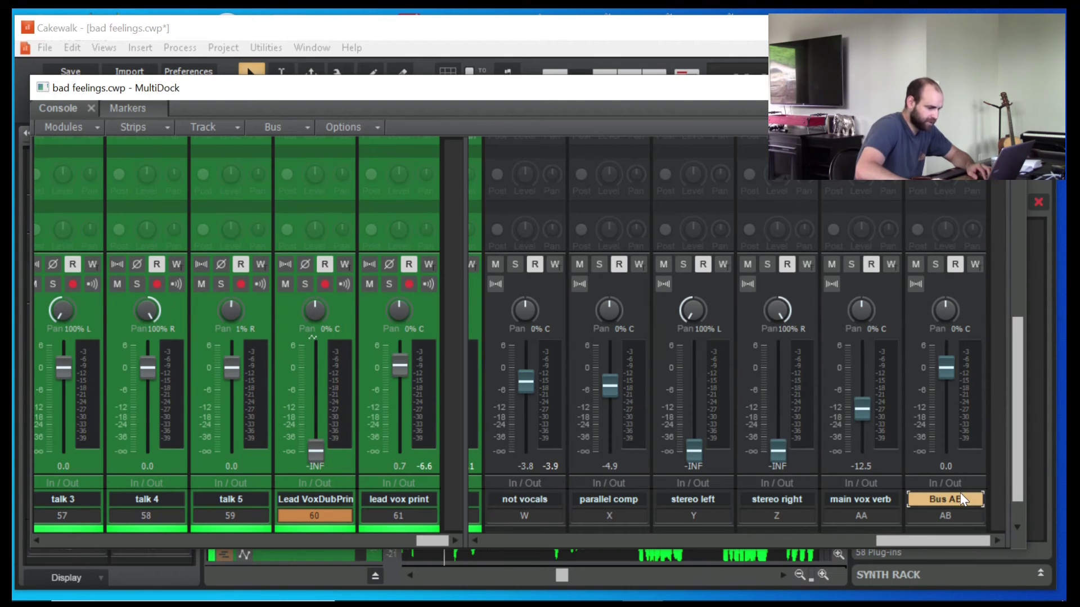
{"action": "double_click", "coordinate": [957, 501]}
{"action": "type", "text": "ma"}
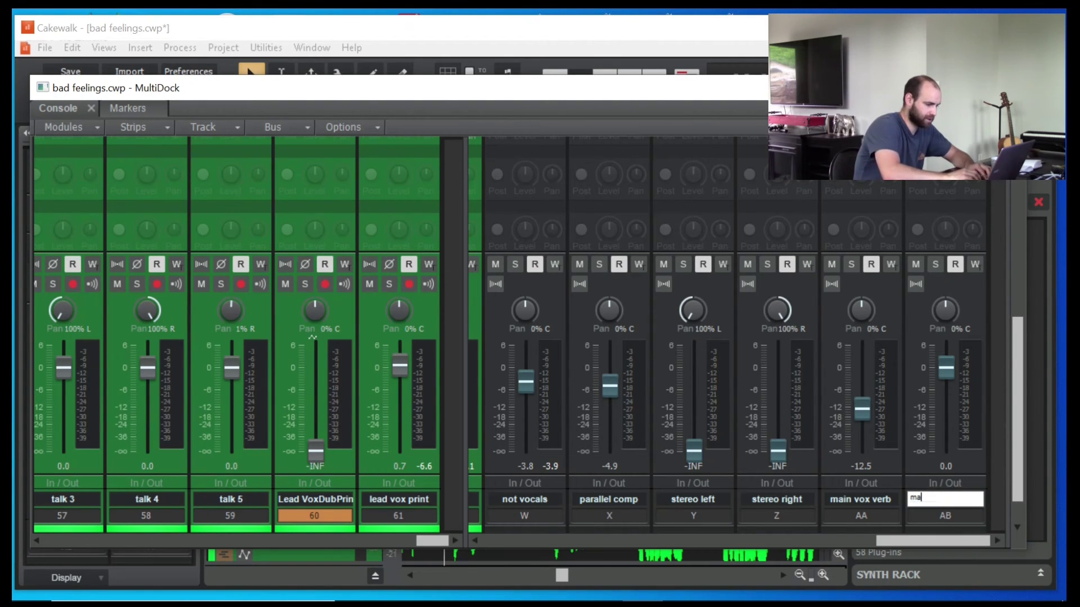
{"action": "type", "text": "in mix"}
{"action": "key", "text": "Return"}
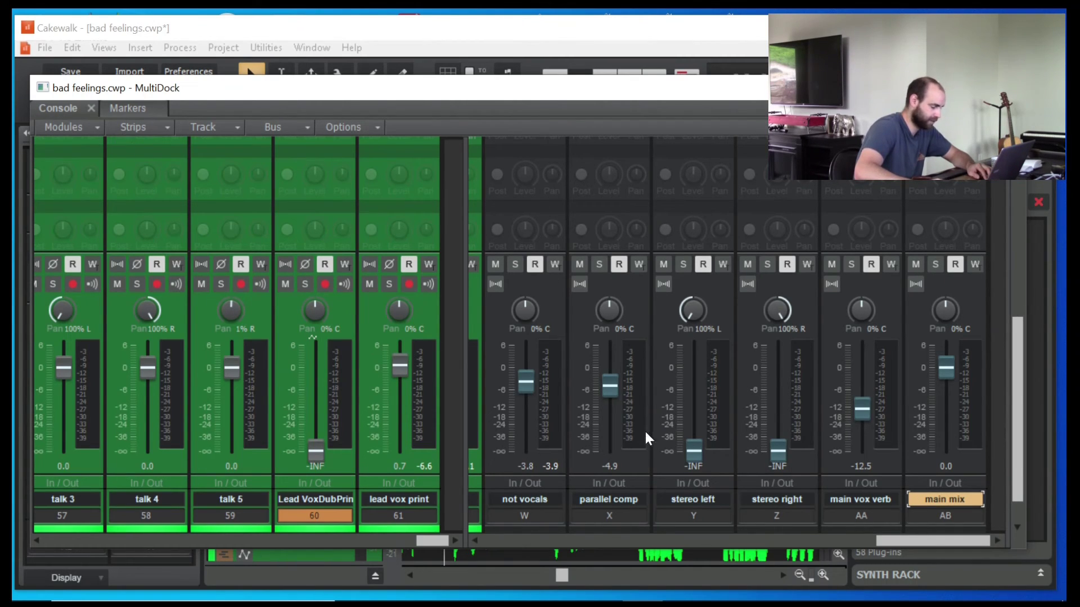
- Route the output of the lead vox bus to the new main mix bus
{"action": "left_click_drag", "start_coordinate": [958, 543], "coordinate": [938, 543]}
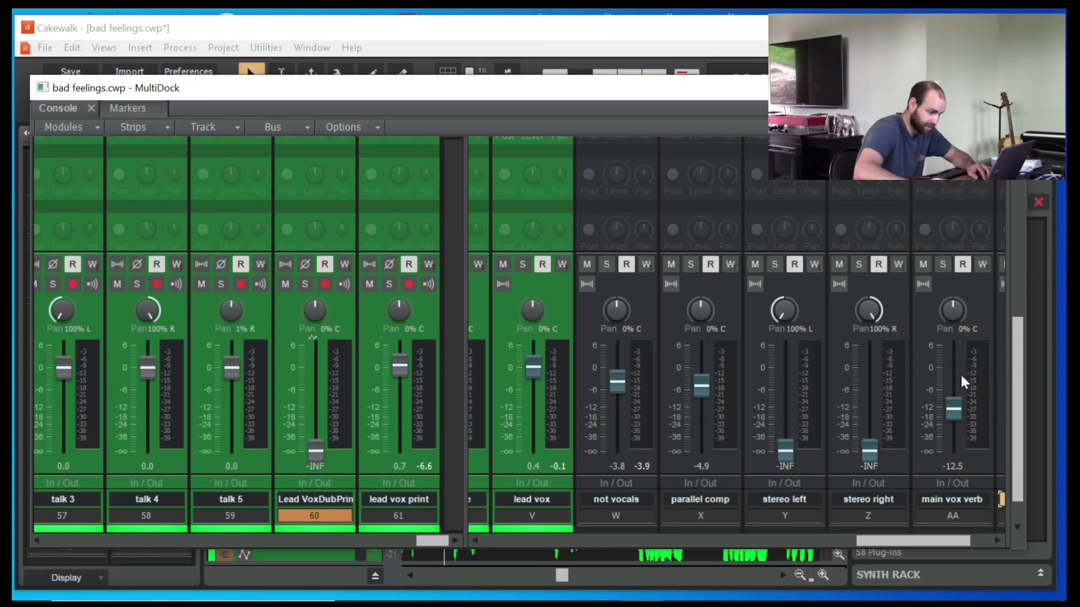
{"action": "left_click_drag", "start_coordinate": [1017, 375], "coordinate": [1021, 457]}
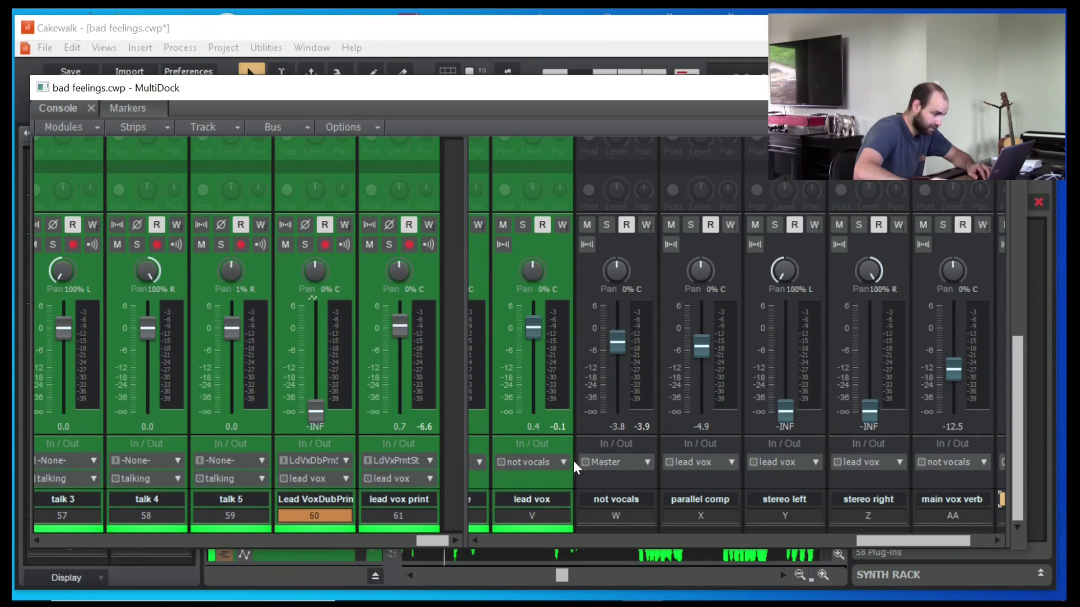
{"action": "left_click", "coordinate": [547, 465]}
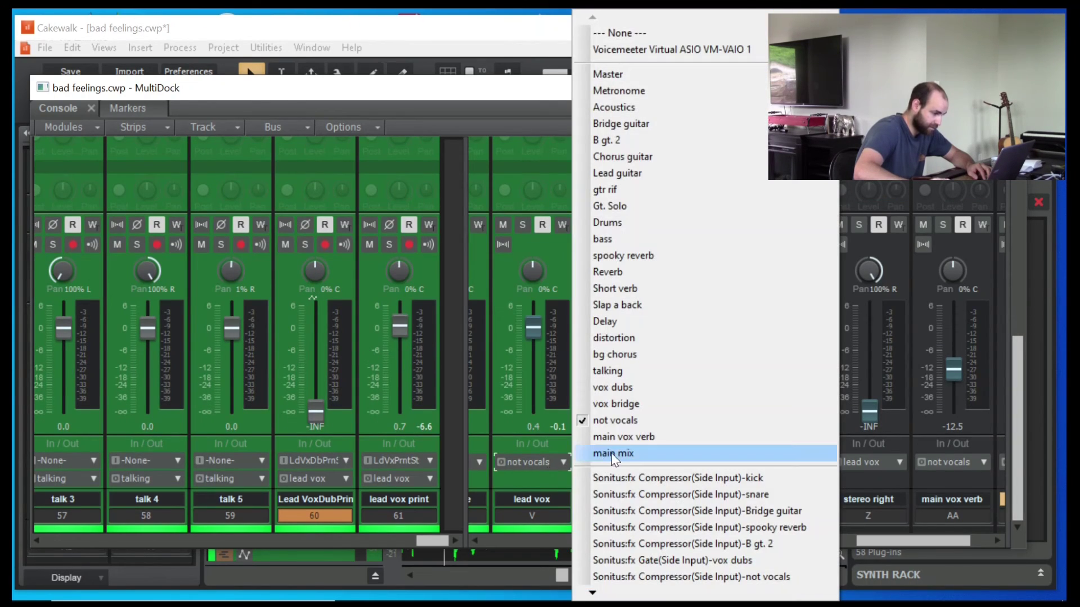
{"action": "left_click", "coordinate": [626, 454]}
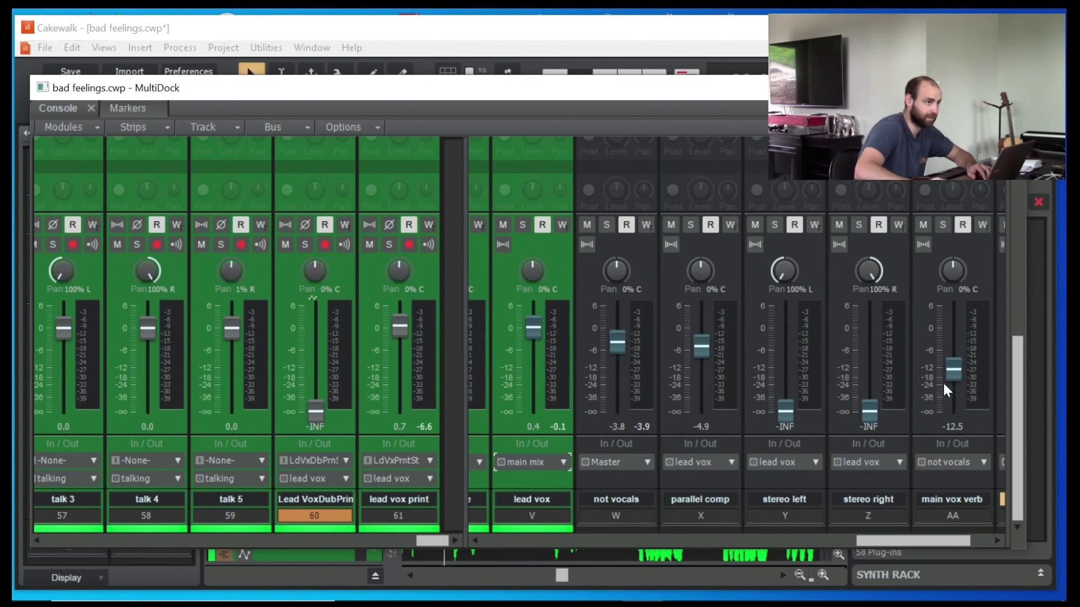
- Reorder the buses so lead vox and not vocals sit directly before main mix, and bring the console back into view
{"action": "left_click", "coordinate": [246, 65]}
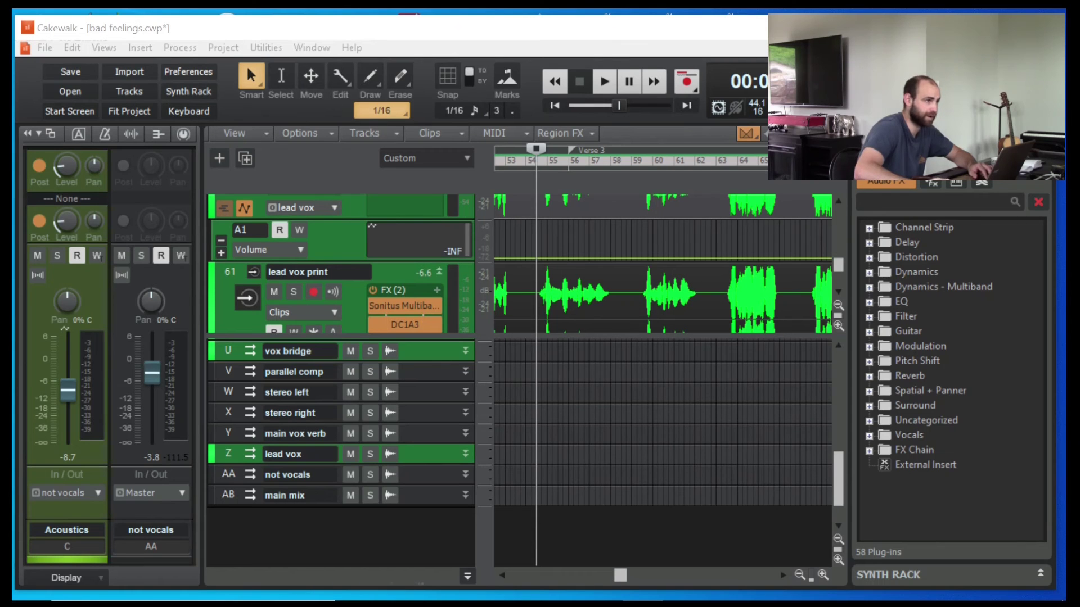
{"action": "left_click_drag", "start_coordinate": [1064, 239], "coordinate": [836, 90]}
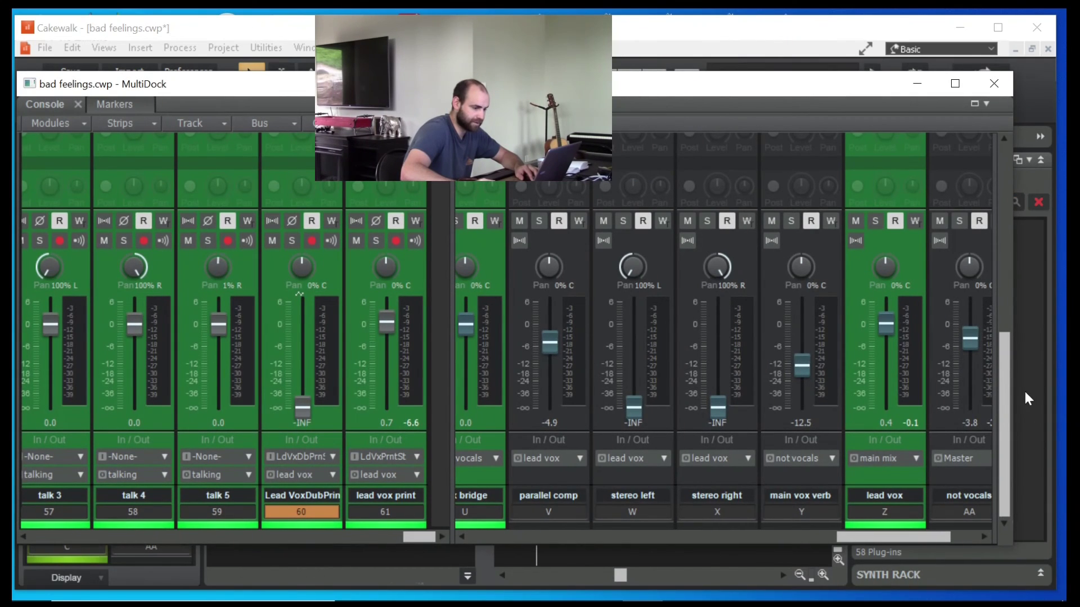
- Move the Sonitus compressor and Boost11 effects from the main mix bus to the not vocals bus
{"action": "left_click_drag", "start_coordinate": [1007, 387], "coordinate": [993, 259]}
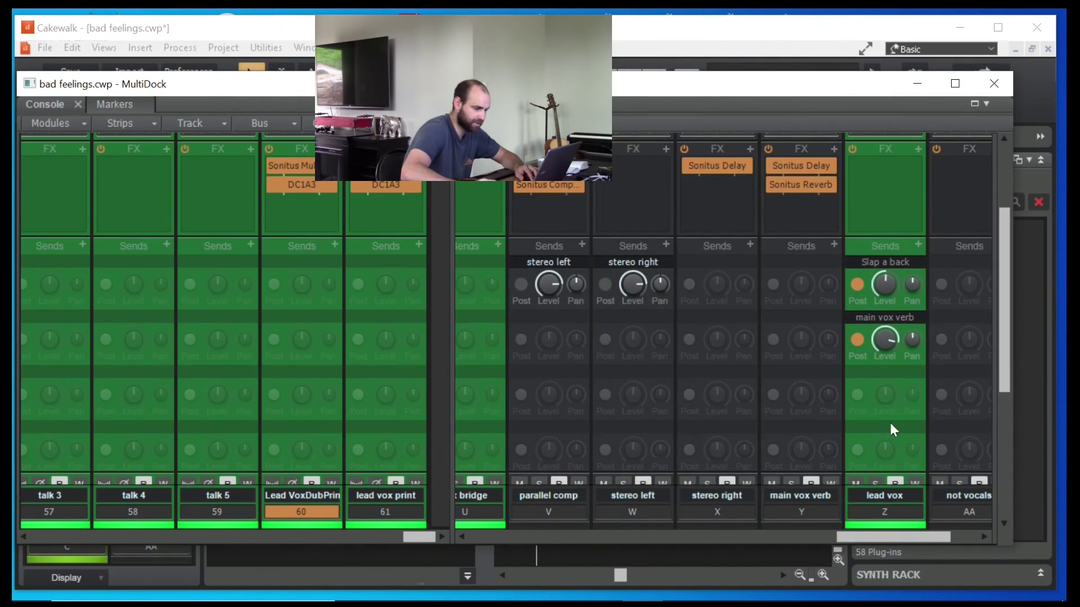
{"action": "left_click_drag", "start_coordinate": [889, 535], "coordinate": [927, 537]}
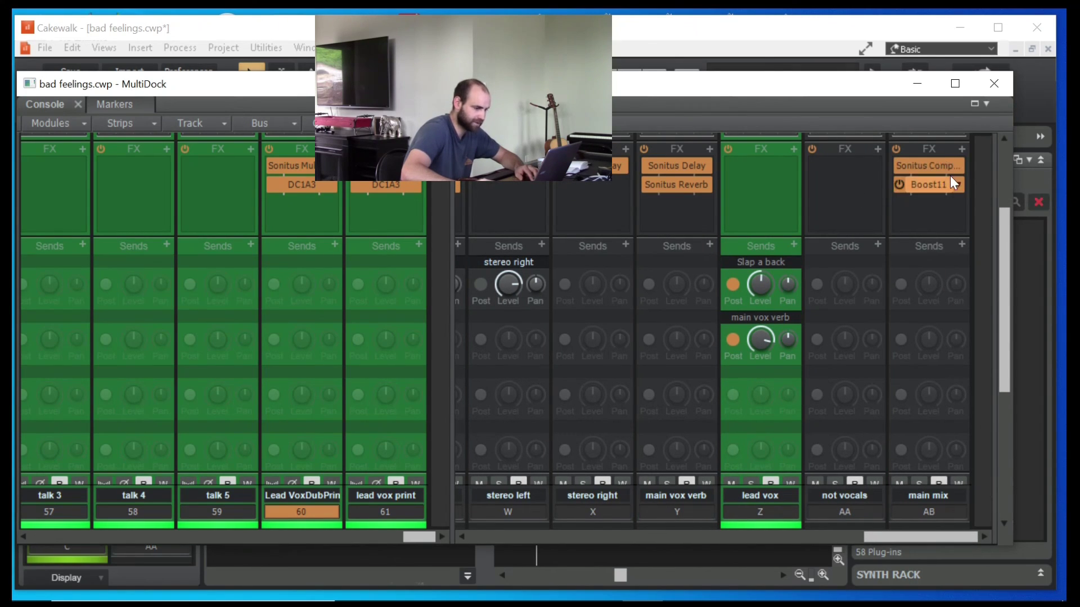
{"action": "left_click_drag", "start_coordinate": [930, 164], "coordinate": [872, 166]}
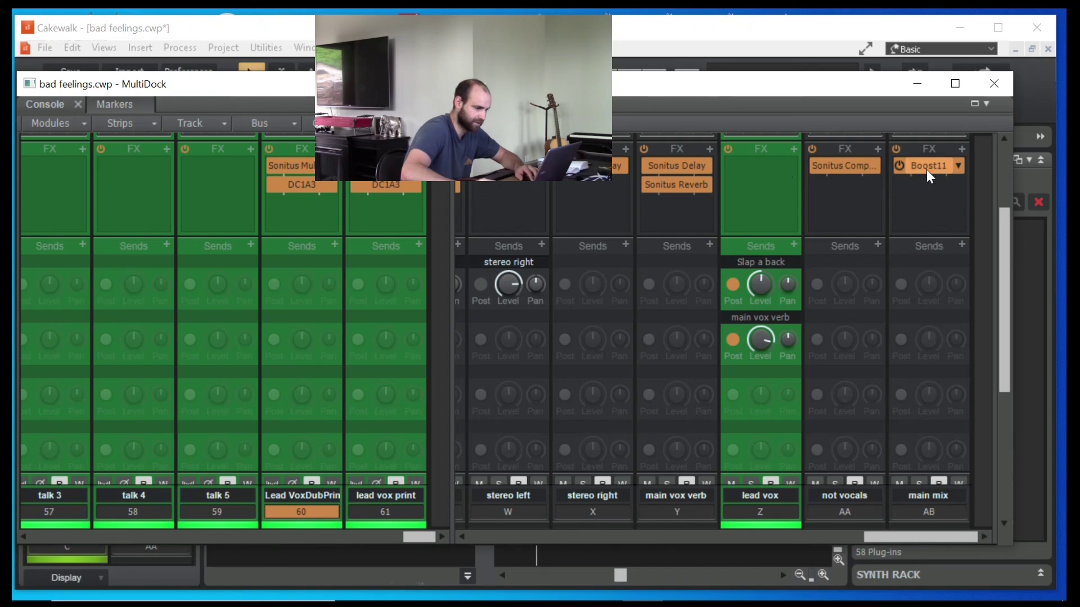
{"action": "left_click_drag", "start_coordinate": [925, 170], "coordinate": [841, 163]}
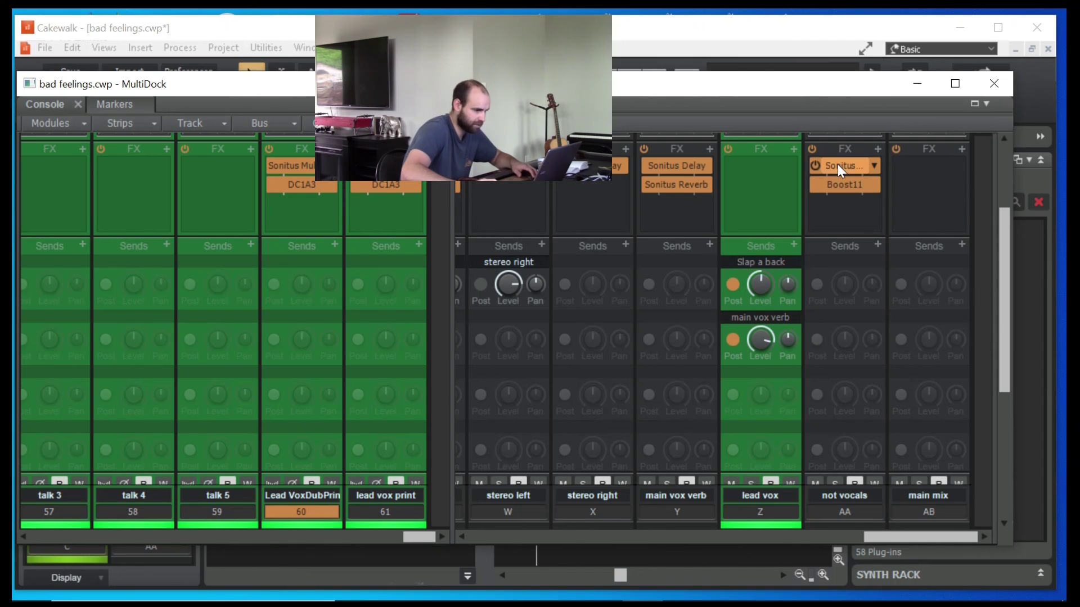
- Transfer the Sonitus compressor and Boost11 from the not vocals bus onto the main mix bus, leaving no copies behind
{"action": "left_click_drag", "start_coordinate": [838, 164], "coordinate": [906, 163]}
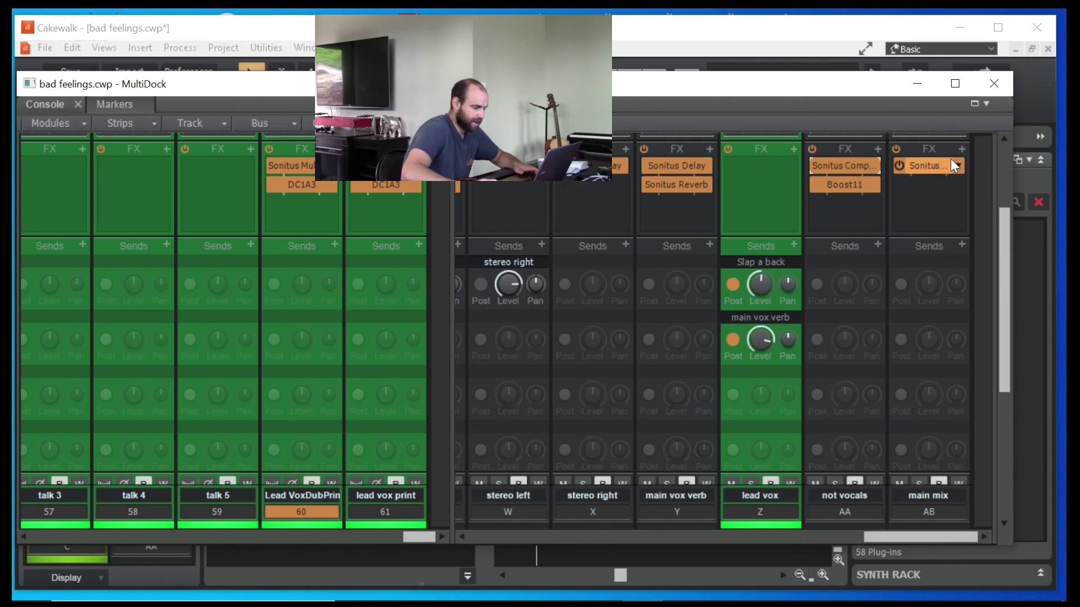
{"action": "key", "text": "Delete"}
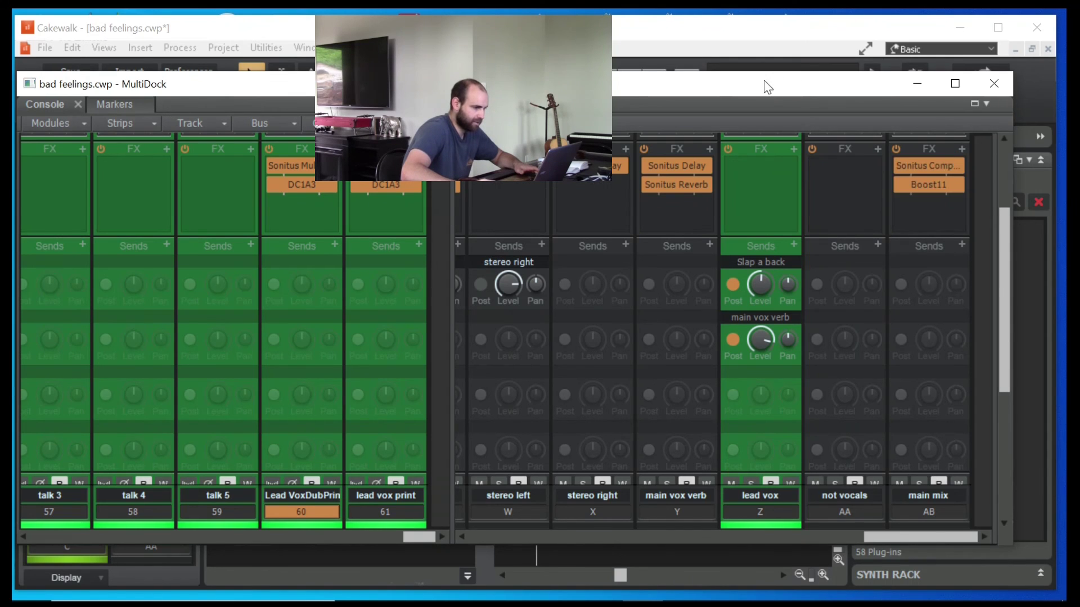
- Return to the track view, show the lead vox bus strip in the inspector, and play back the mix through the new routing
{"action": "left_click_drag", "start_coordinate": [763, 81], "coordinate": [1065, 20]}
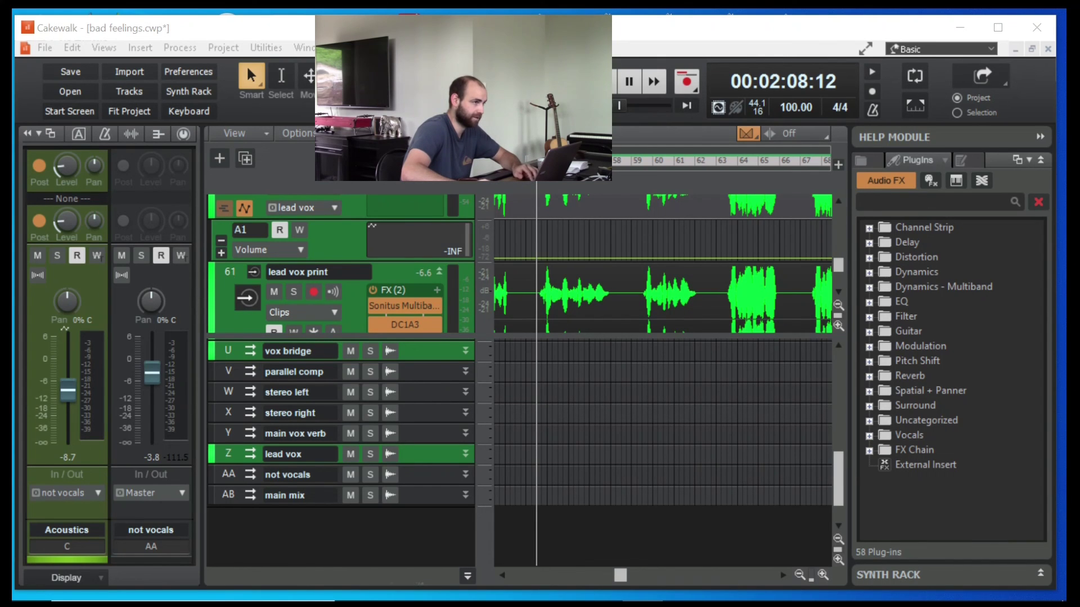
{"action": "left_click", "coordinate": [299, 455]}
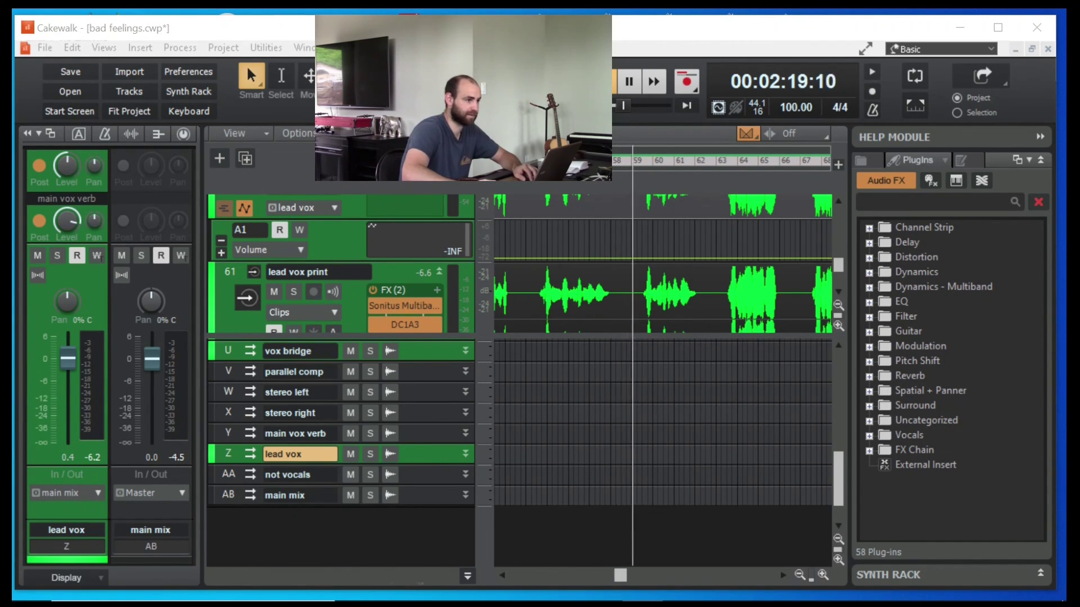
{"action": "key", "text": "space"}
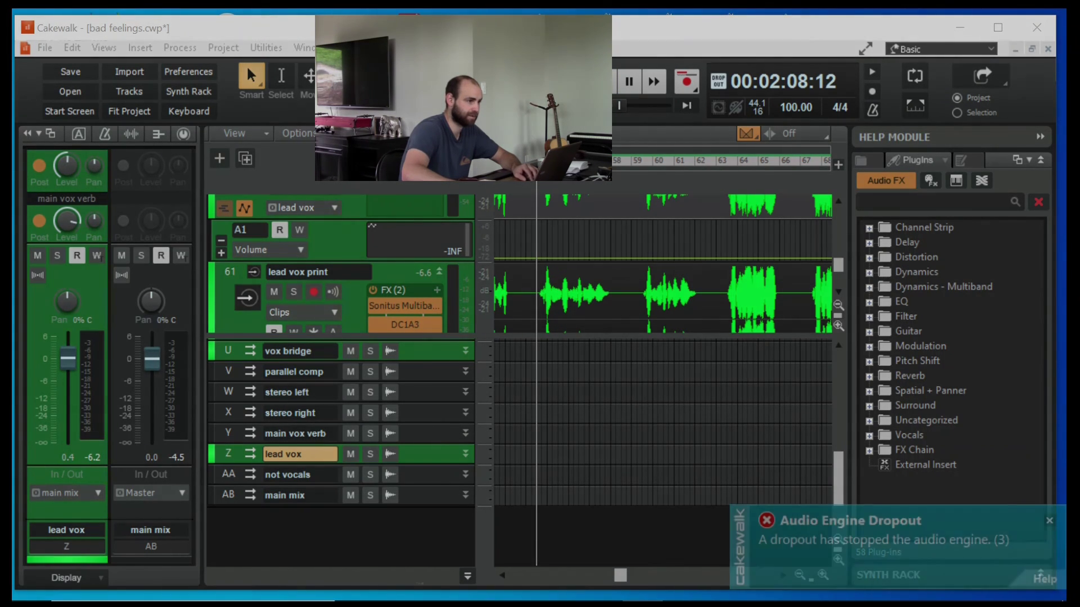
{"action": "key", "text": "space"}
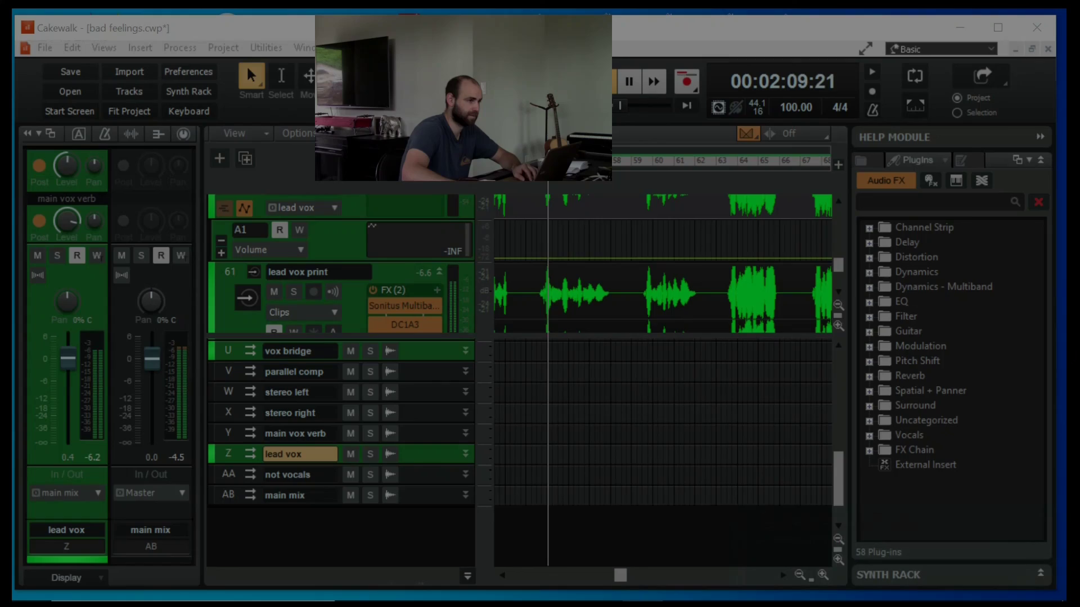